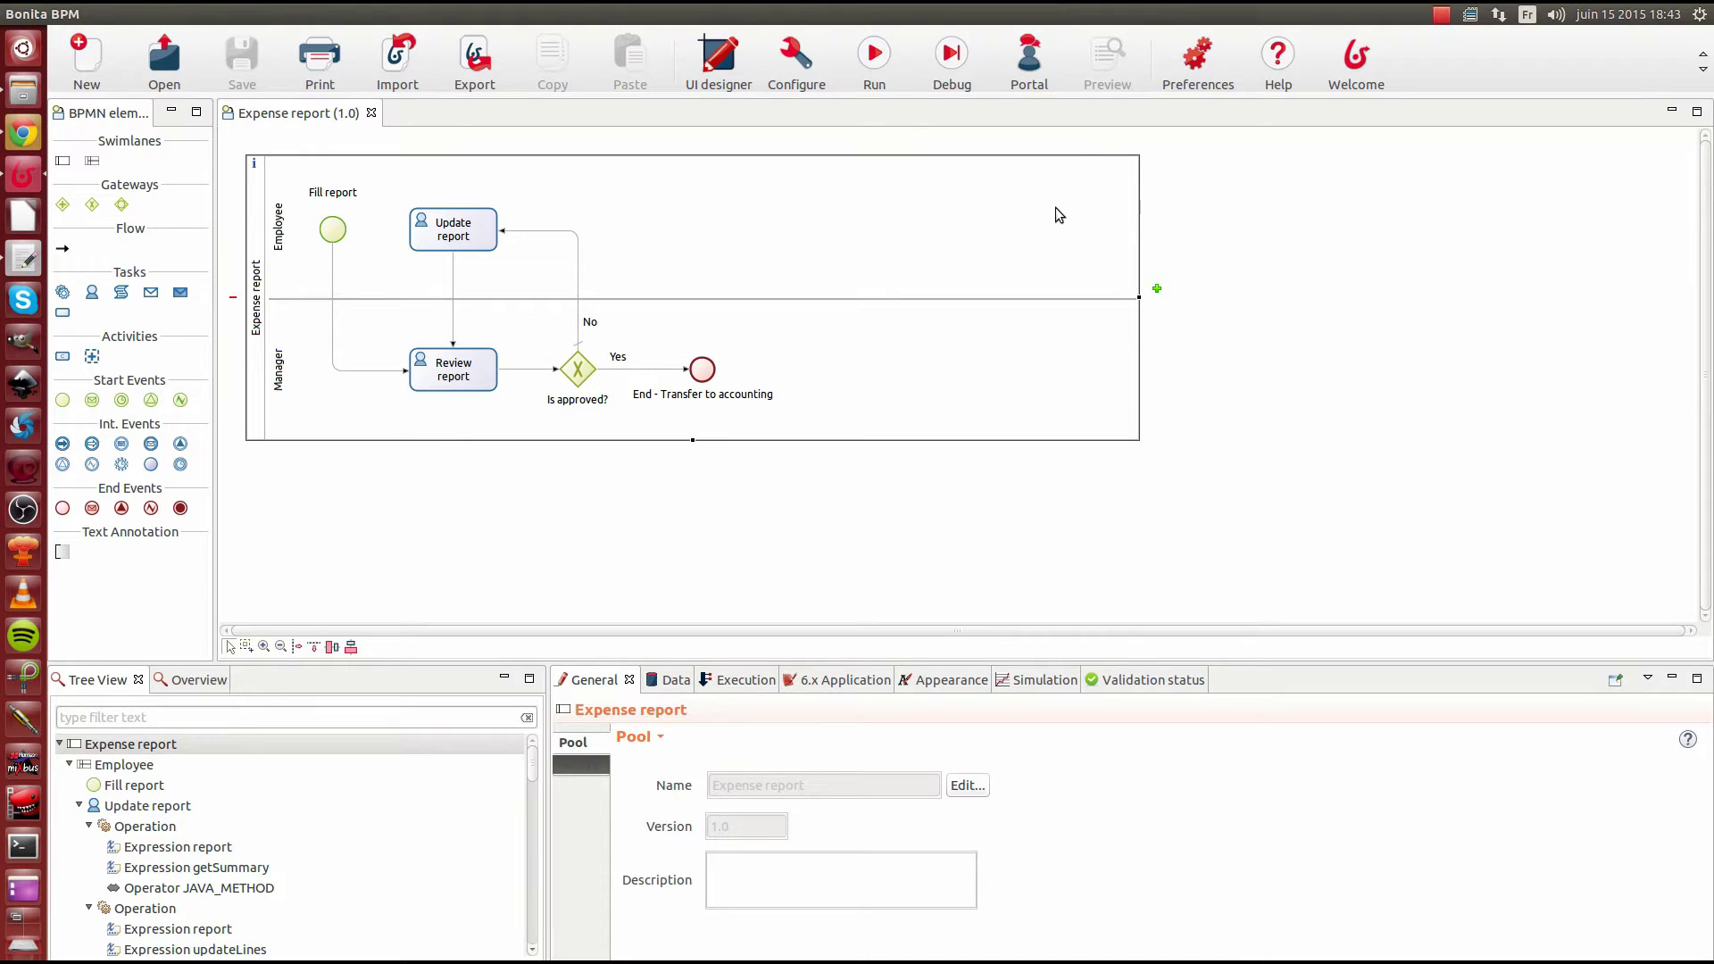
Open the Manage Business Data Model dialog from the Development menu and reposition it
click(325, 15)
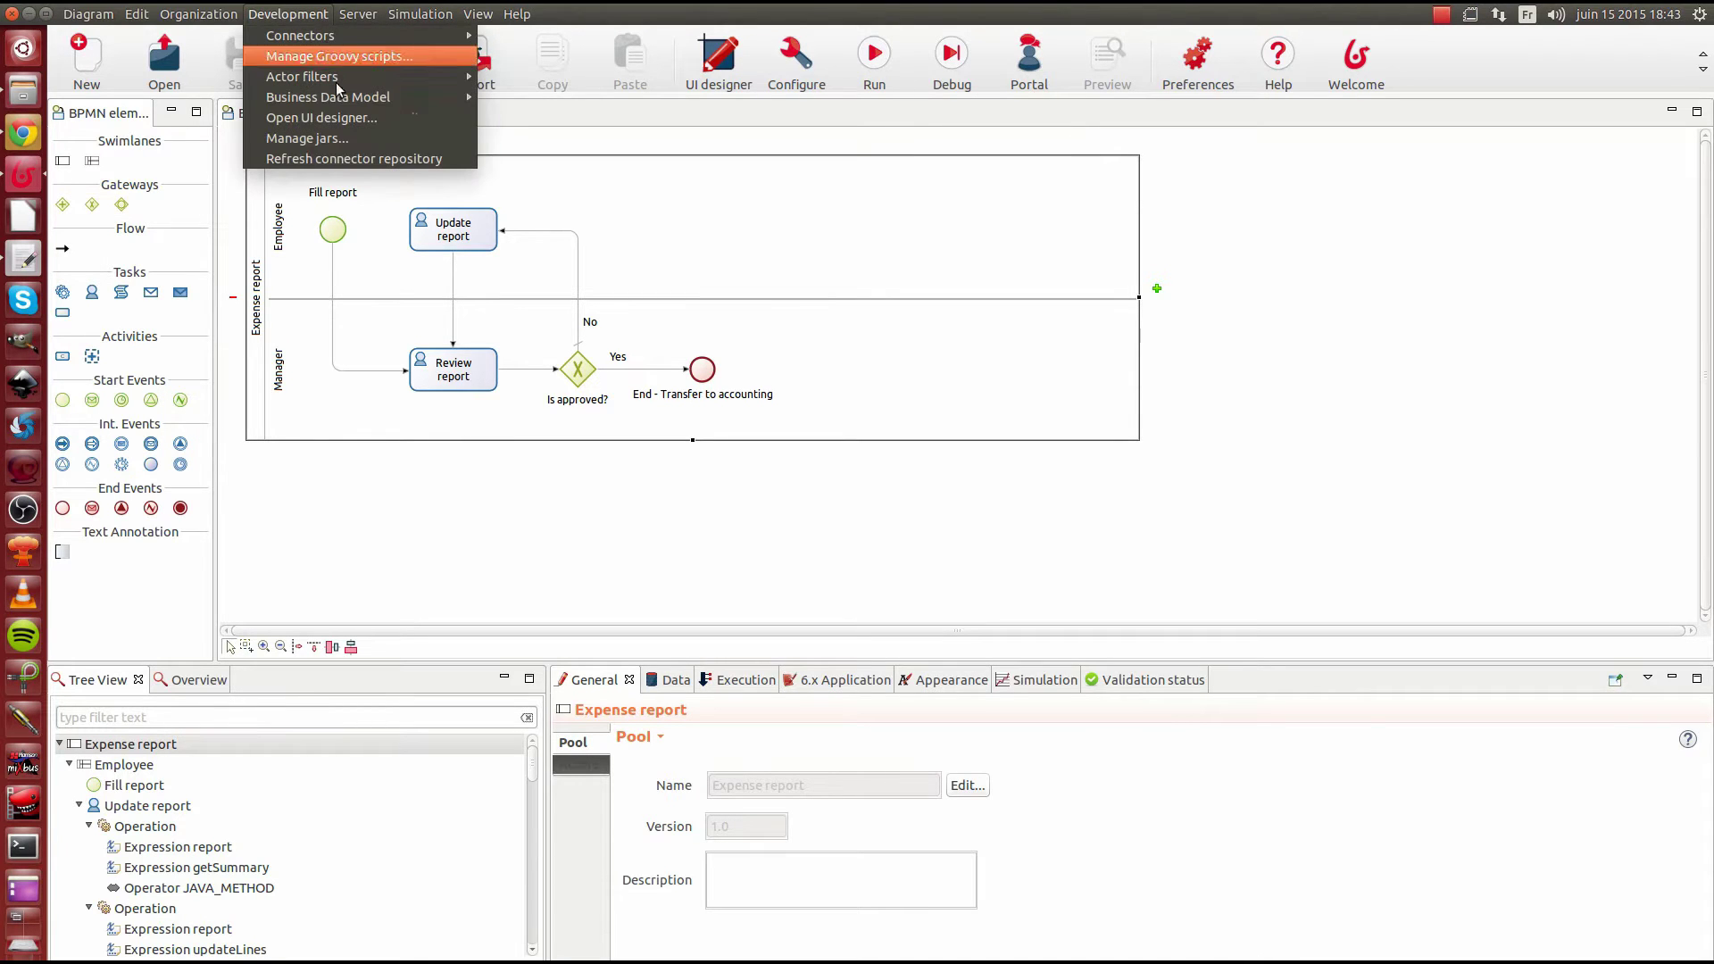
mouse_move(345, 98)
click(550, 96)
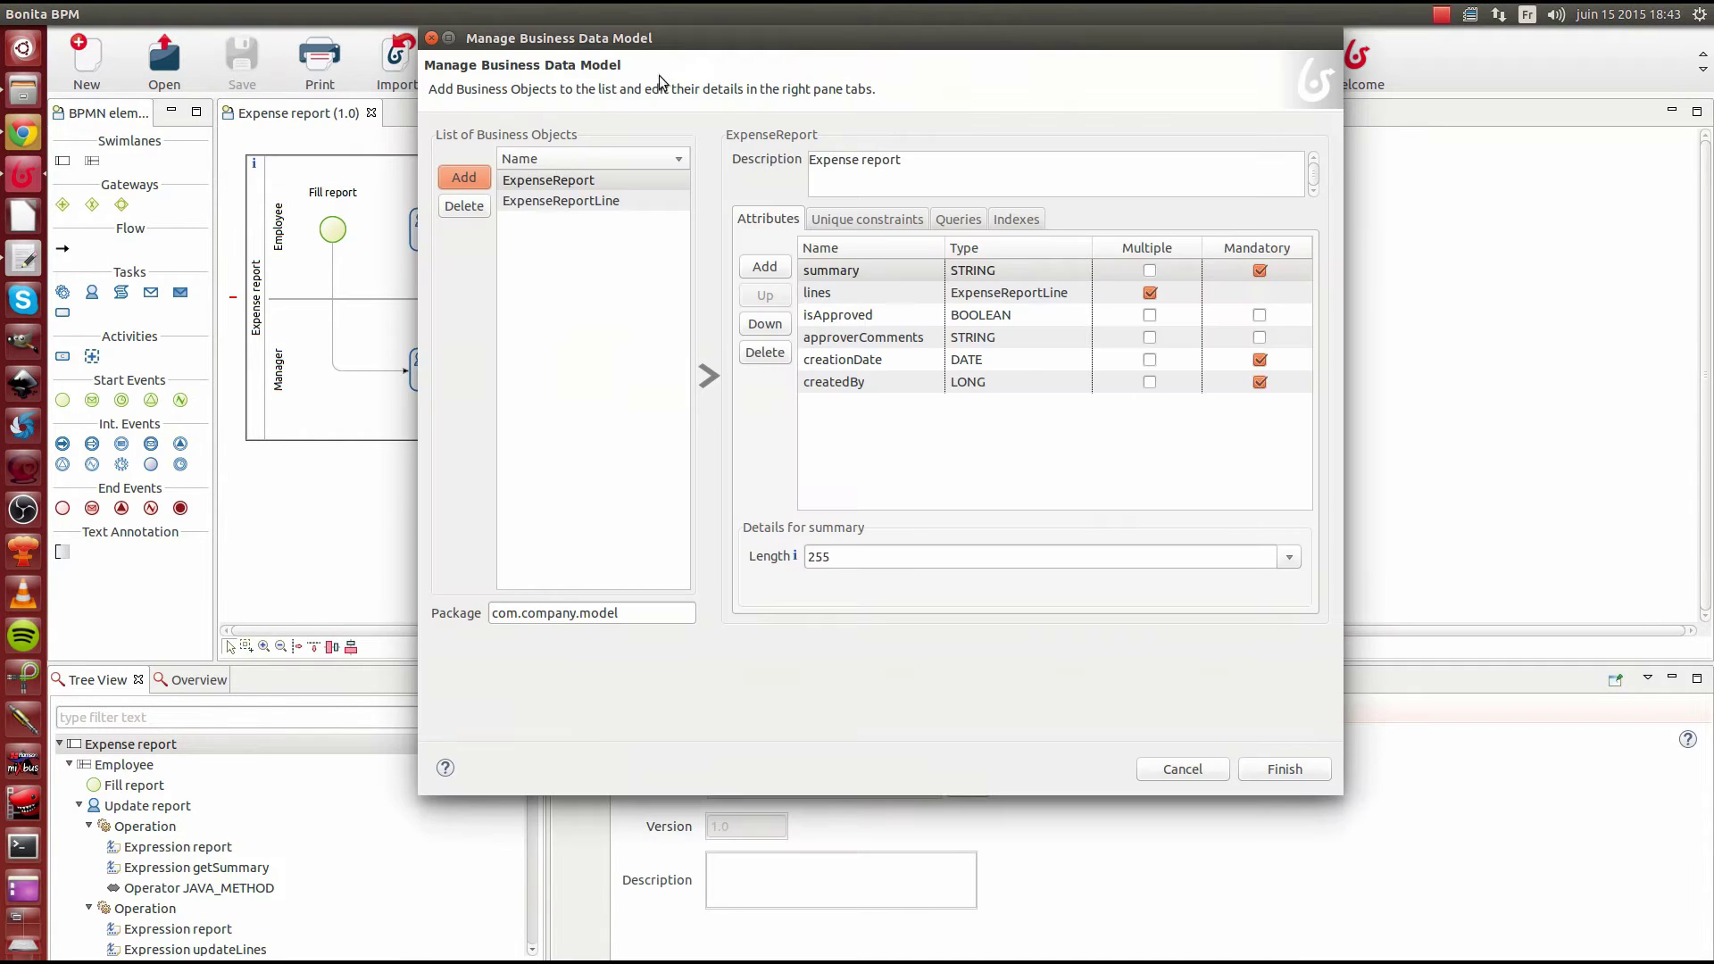
drag(682, 30, 644, 100)
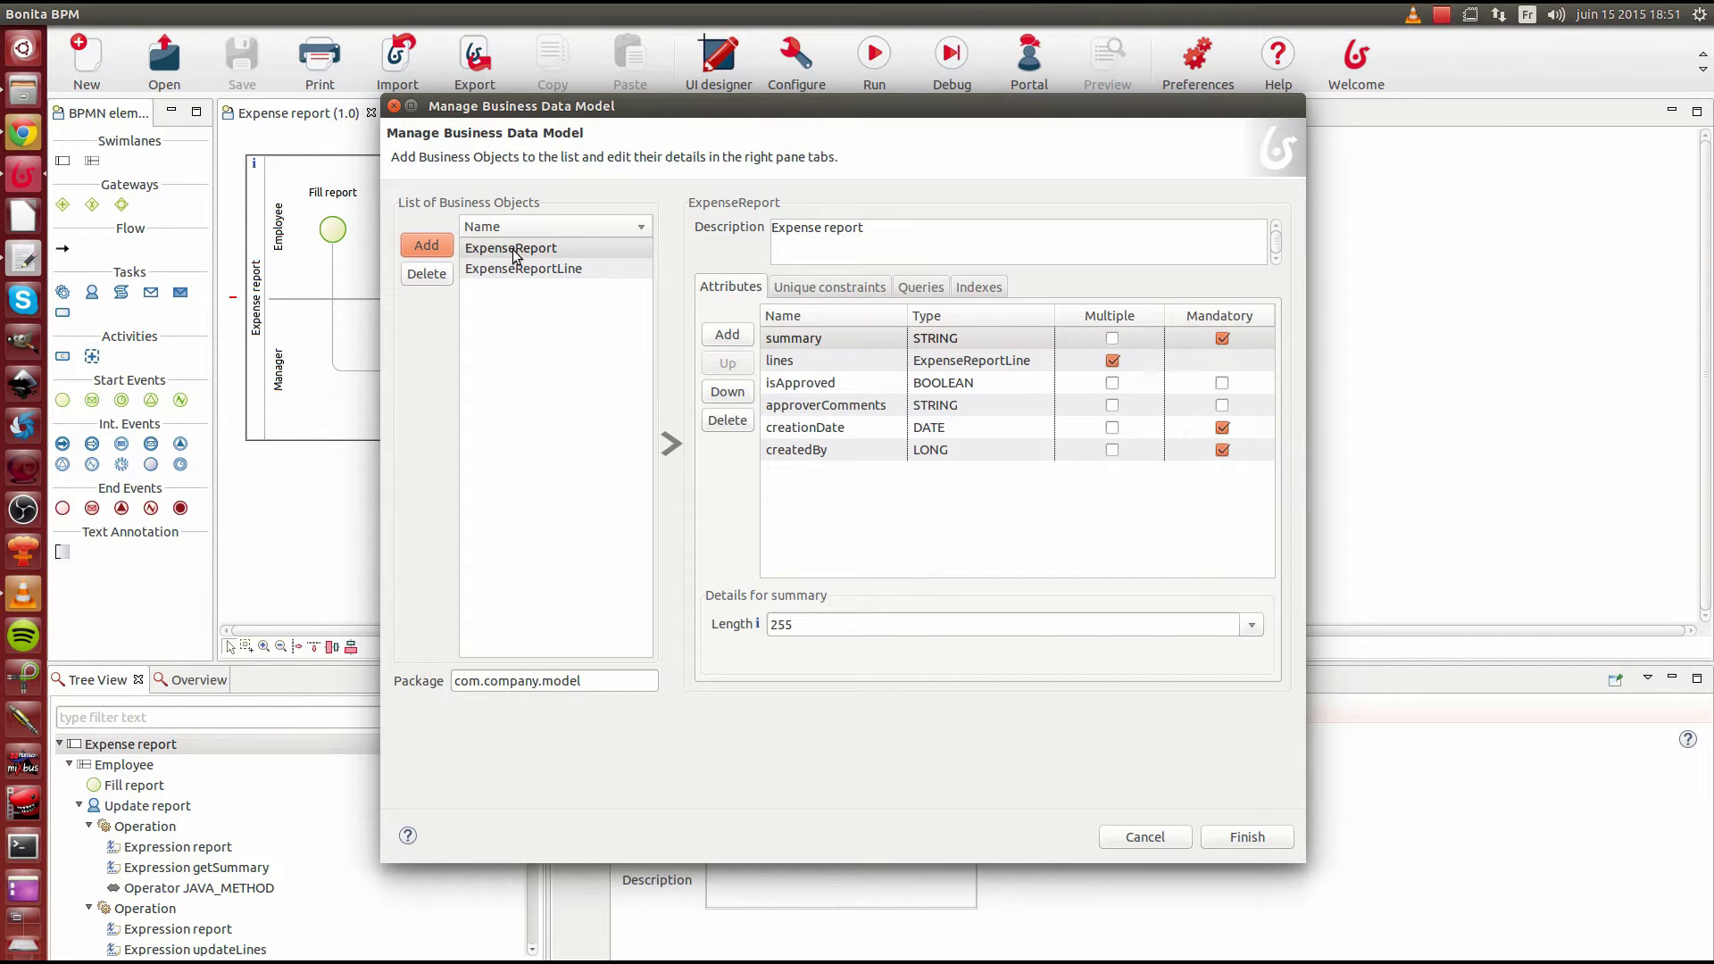
Inspect the lines relationship, ExpenseReportLine's label and cost, and ExpenseReport's six attributes
click(980, 363)
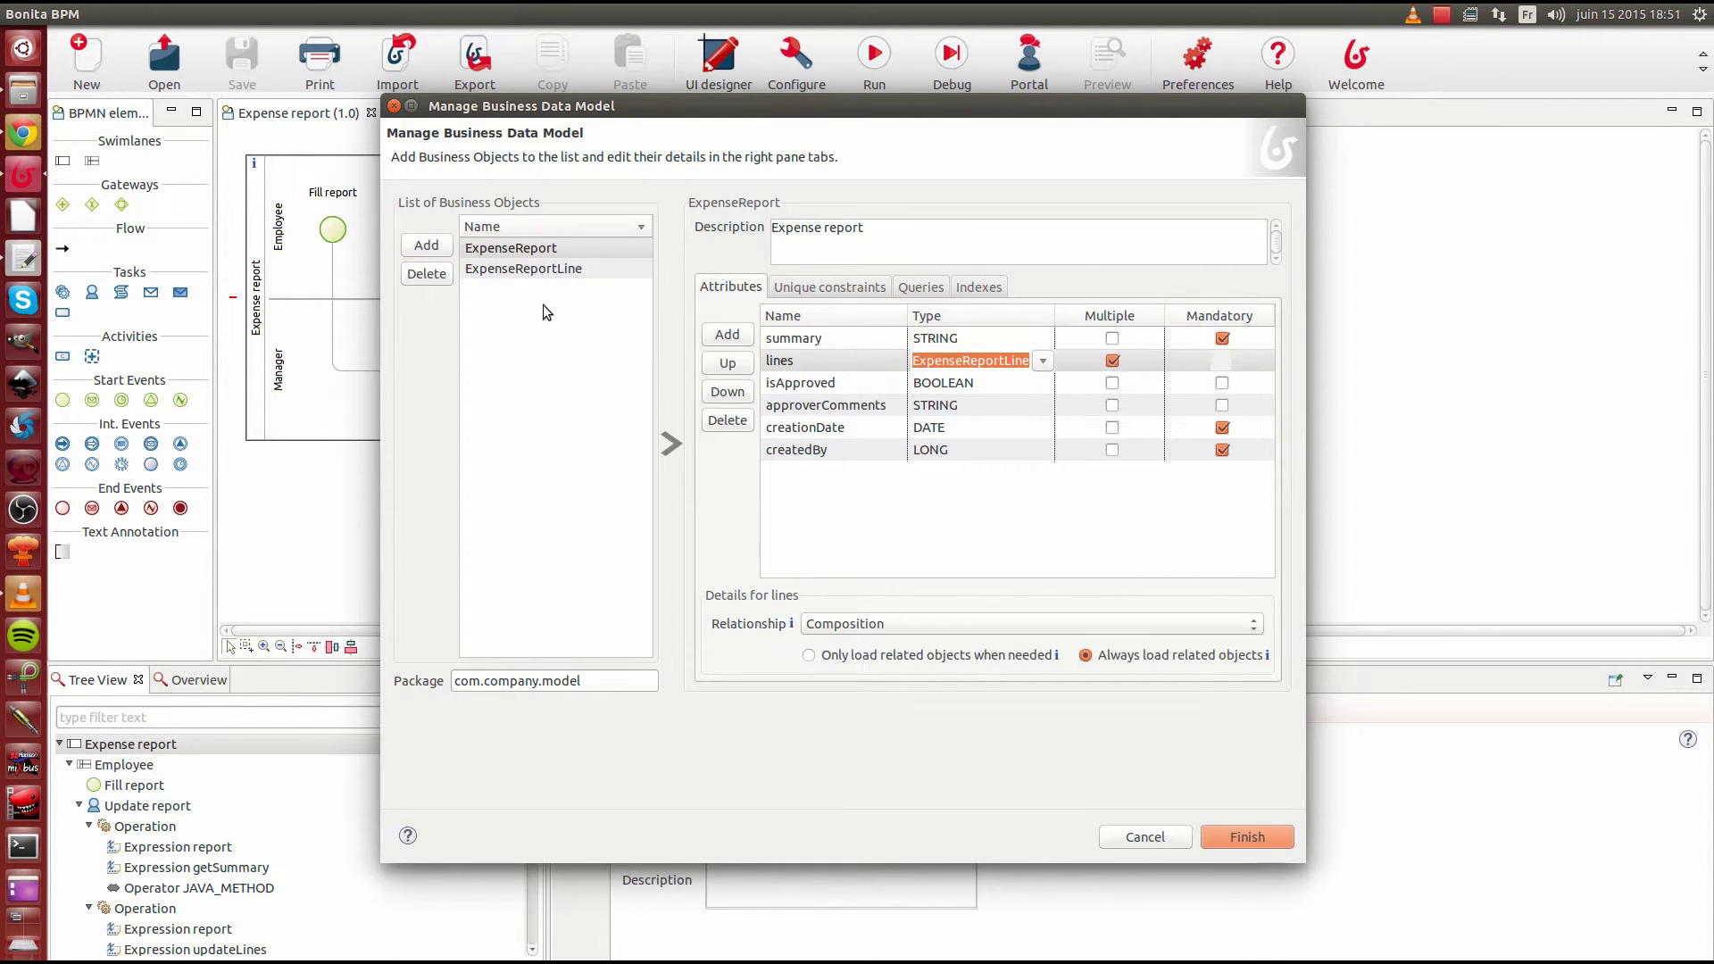
click(545, 270)
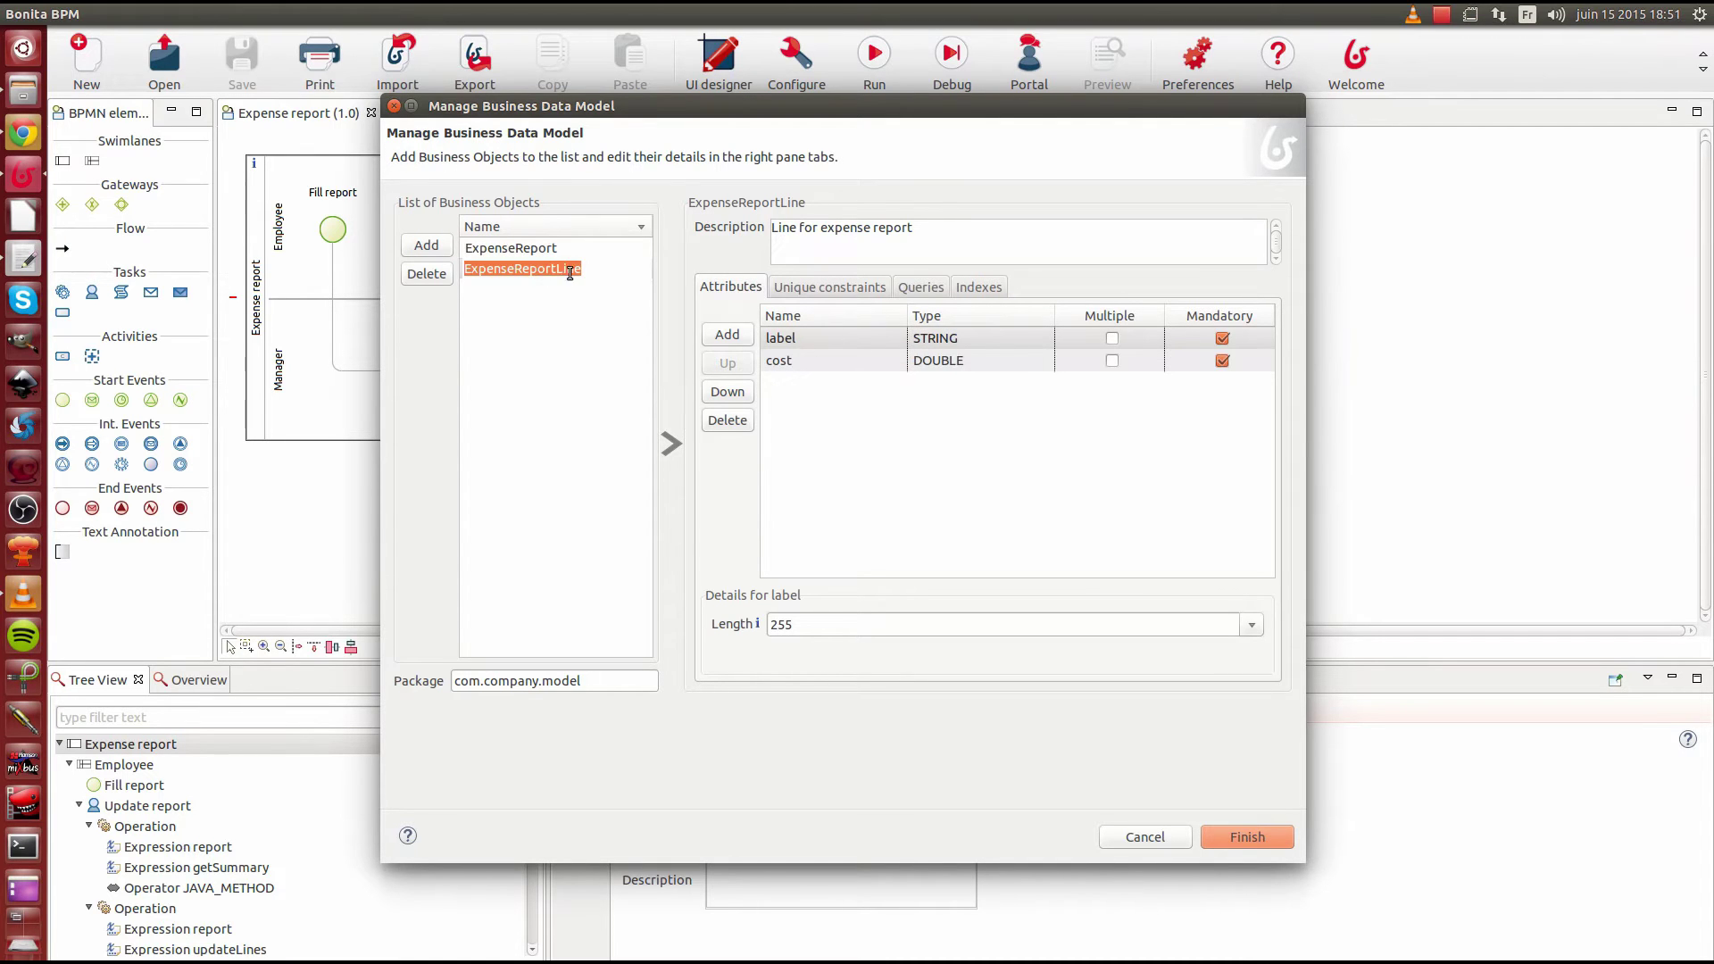
click(560, 250)
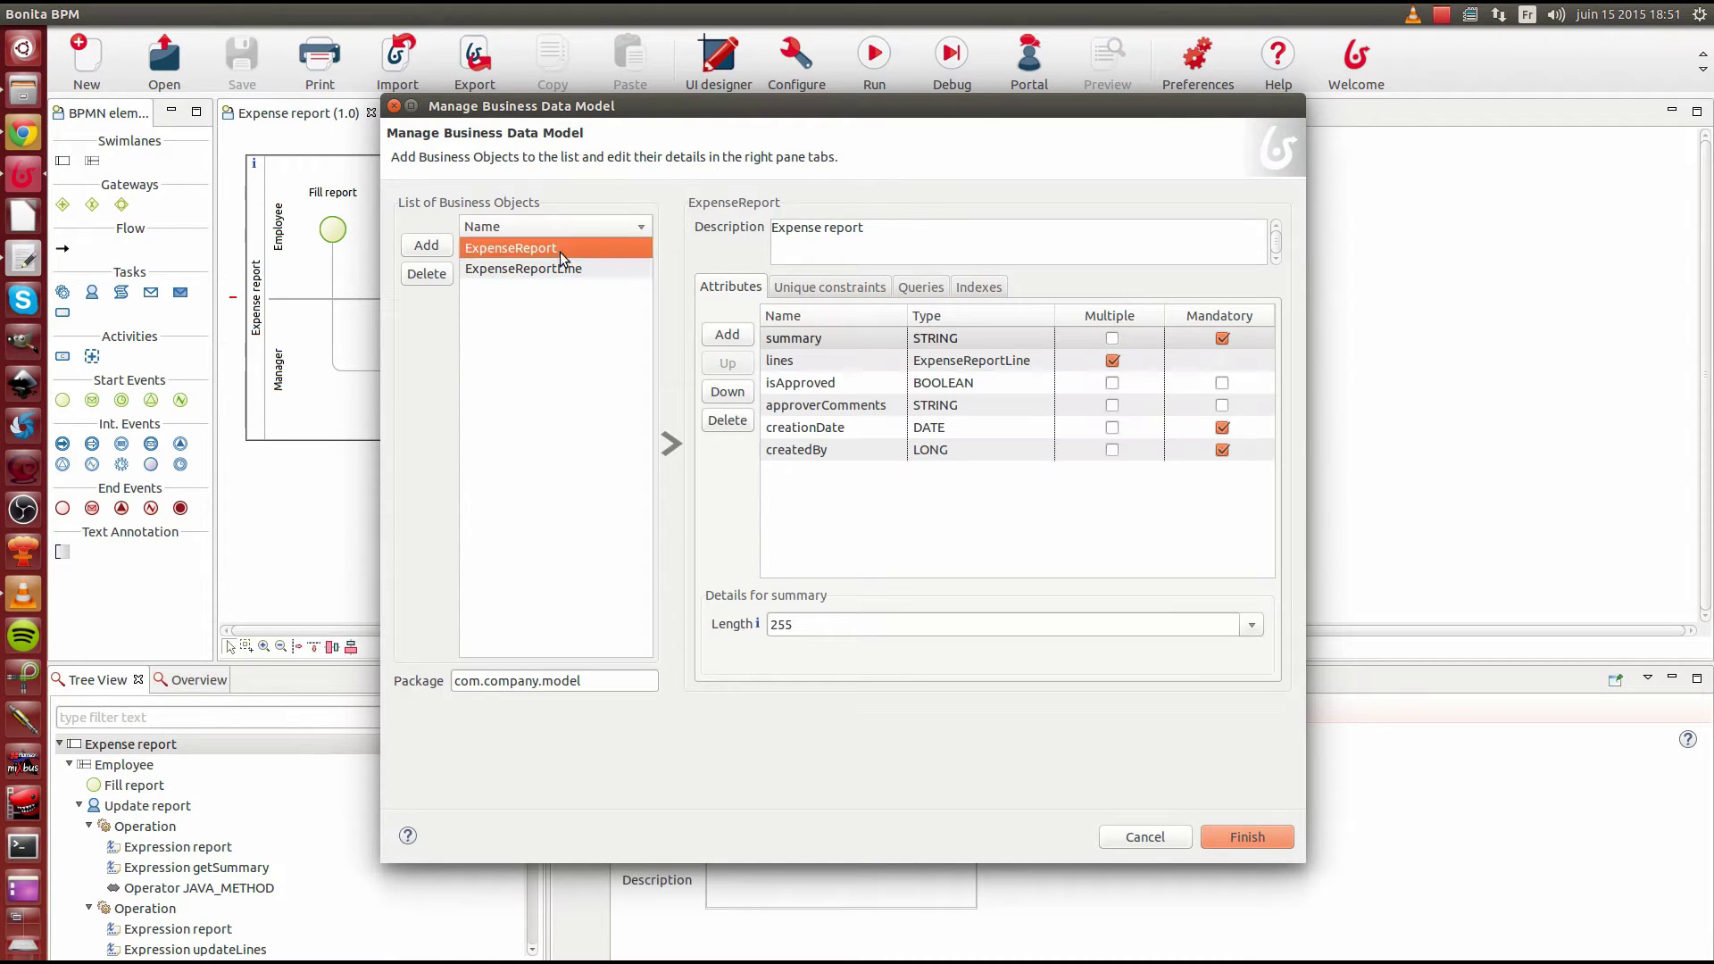
click(574, 316)
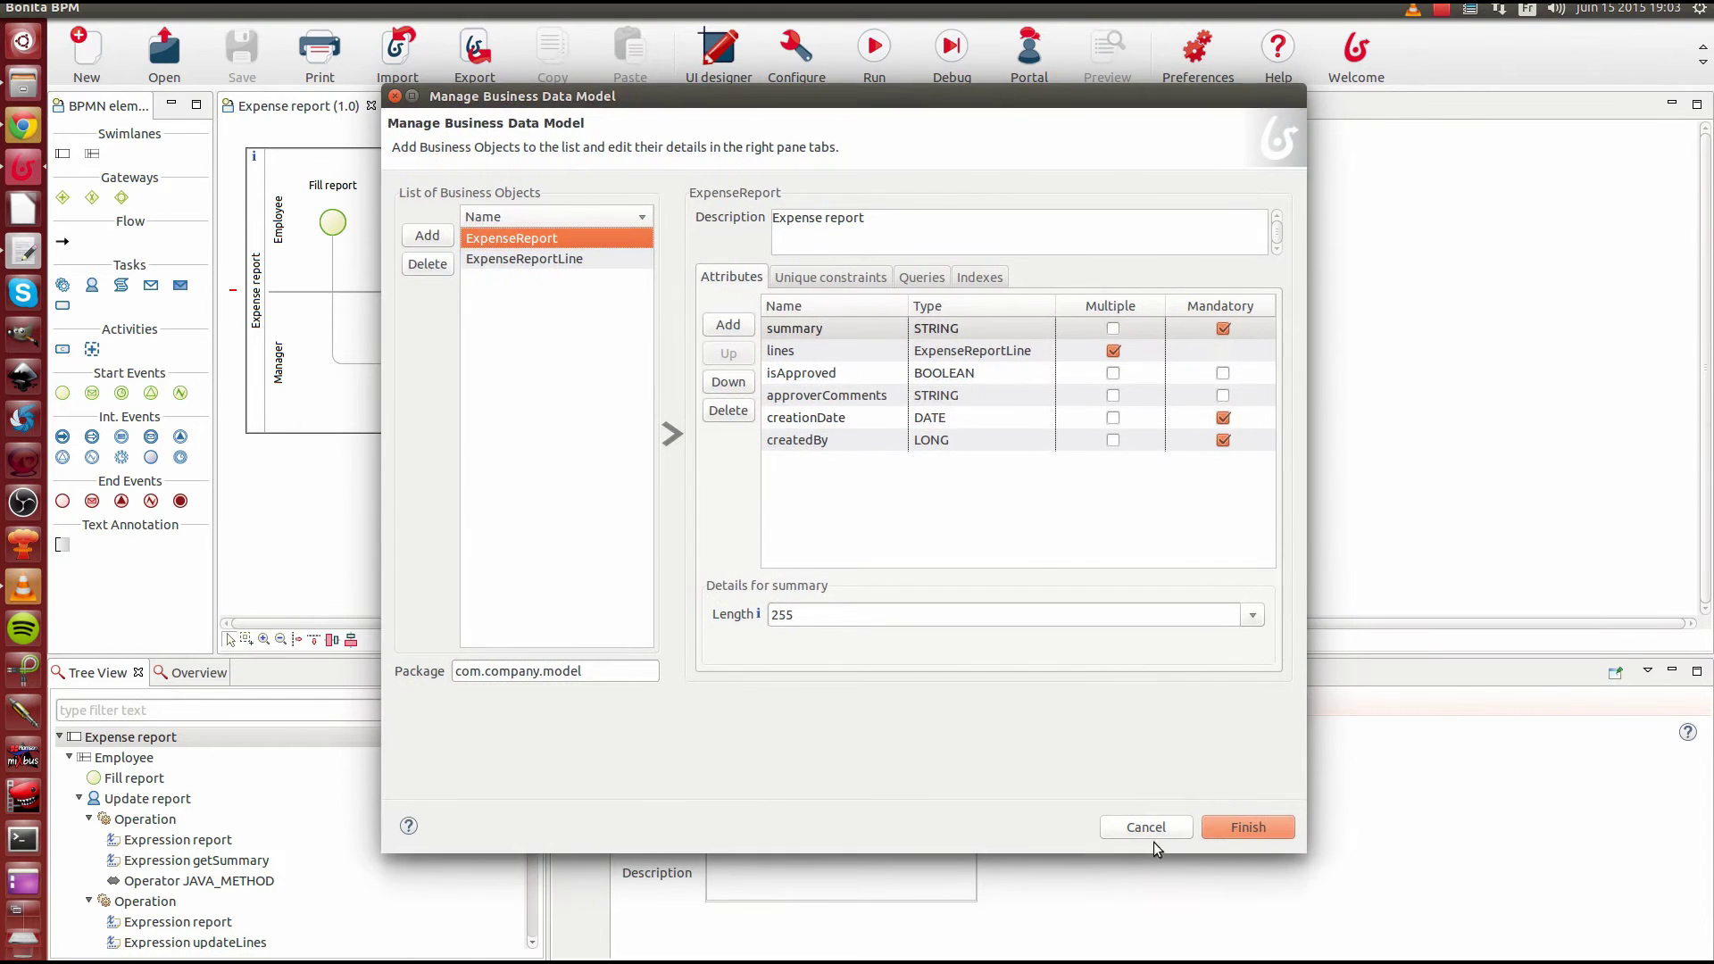
Show the pool's Execution contract with reportContract expanded into summary and lines (label, cost)
click(1153, 836)
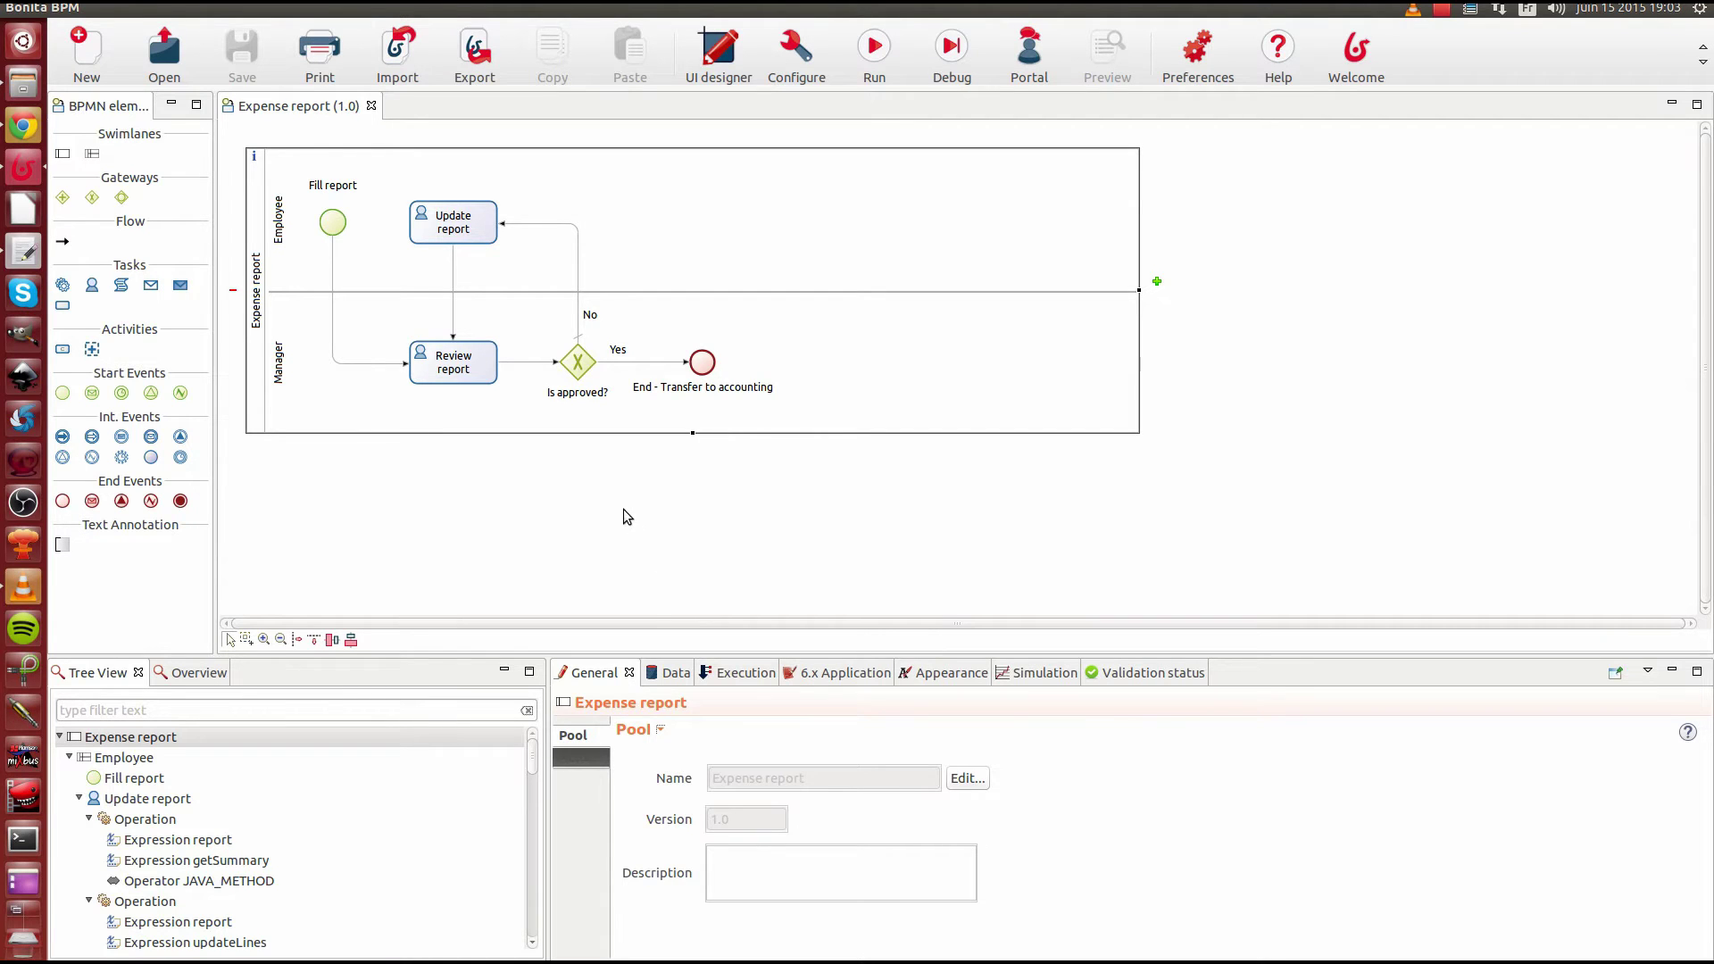
click(726, 676)
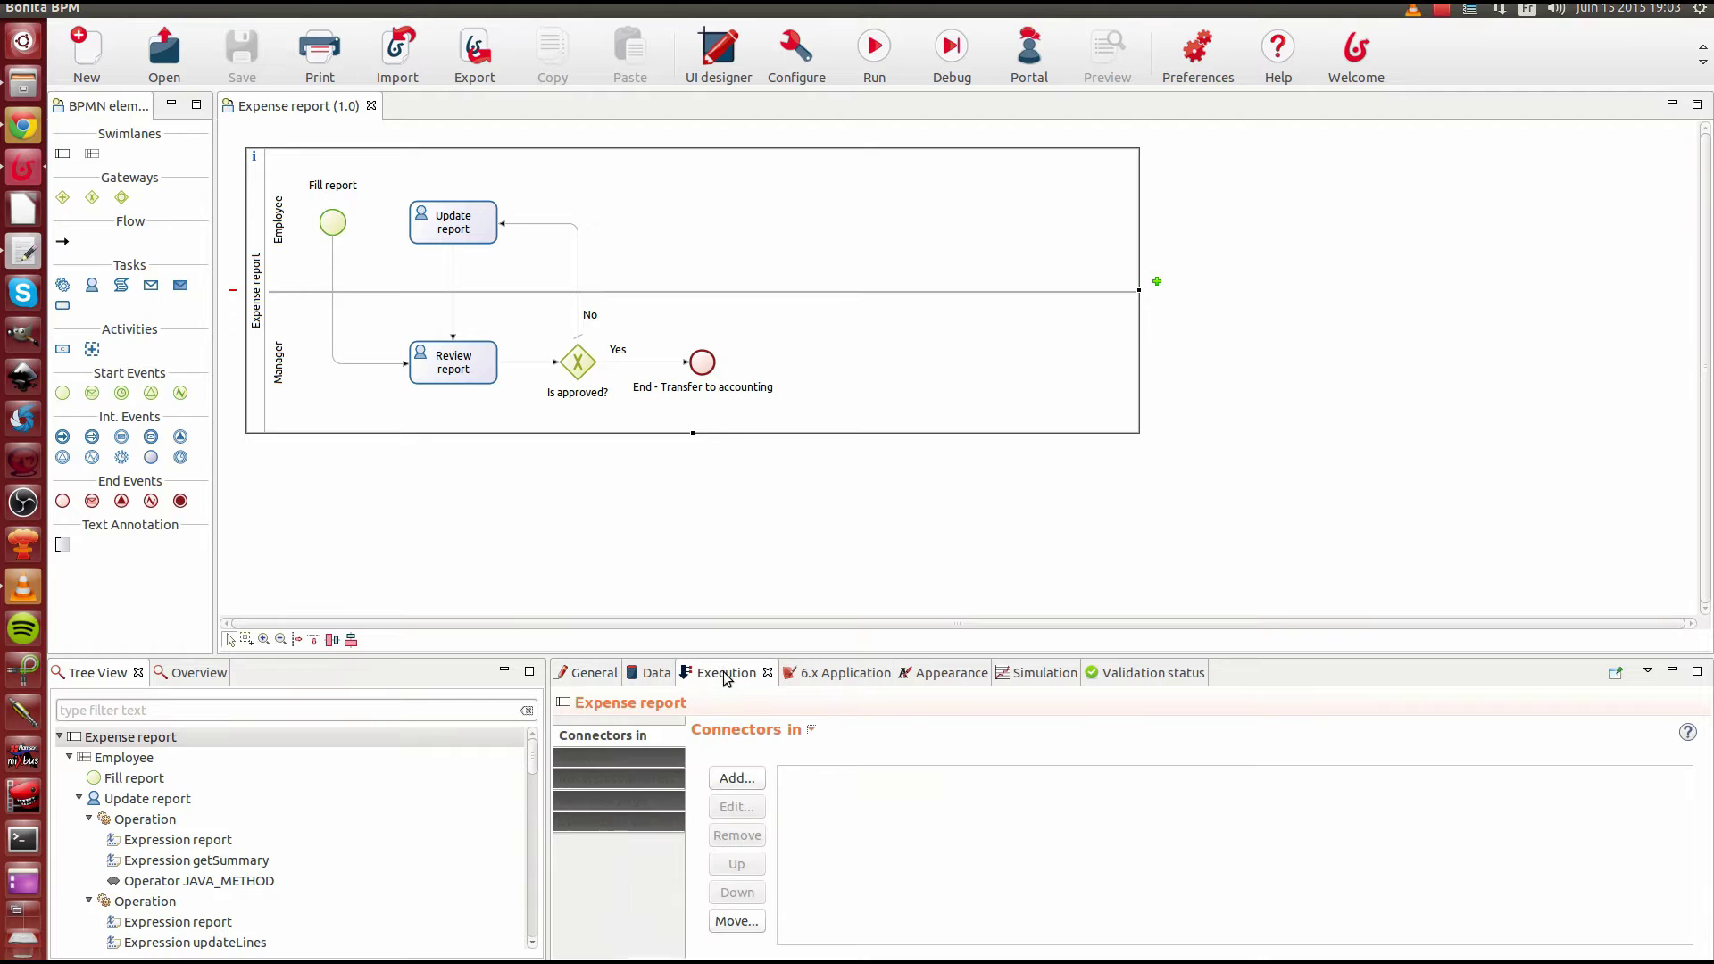
click(629, 758)
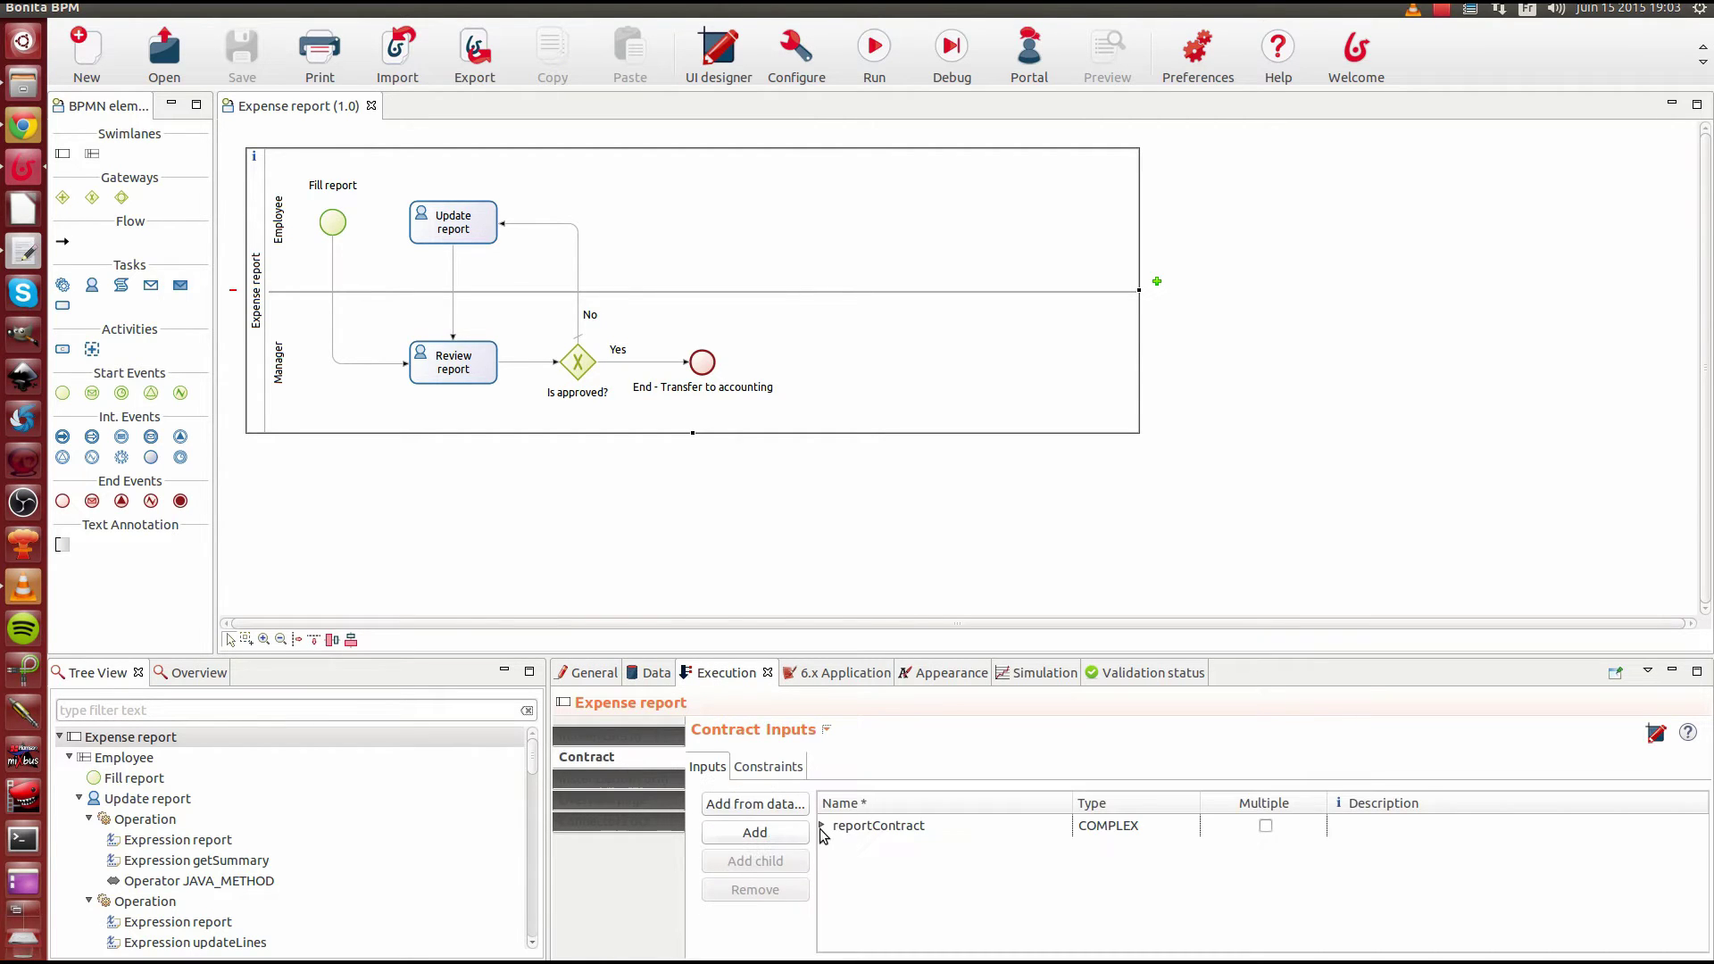
click(822, 827)
click(833, 870)
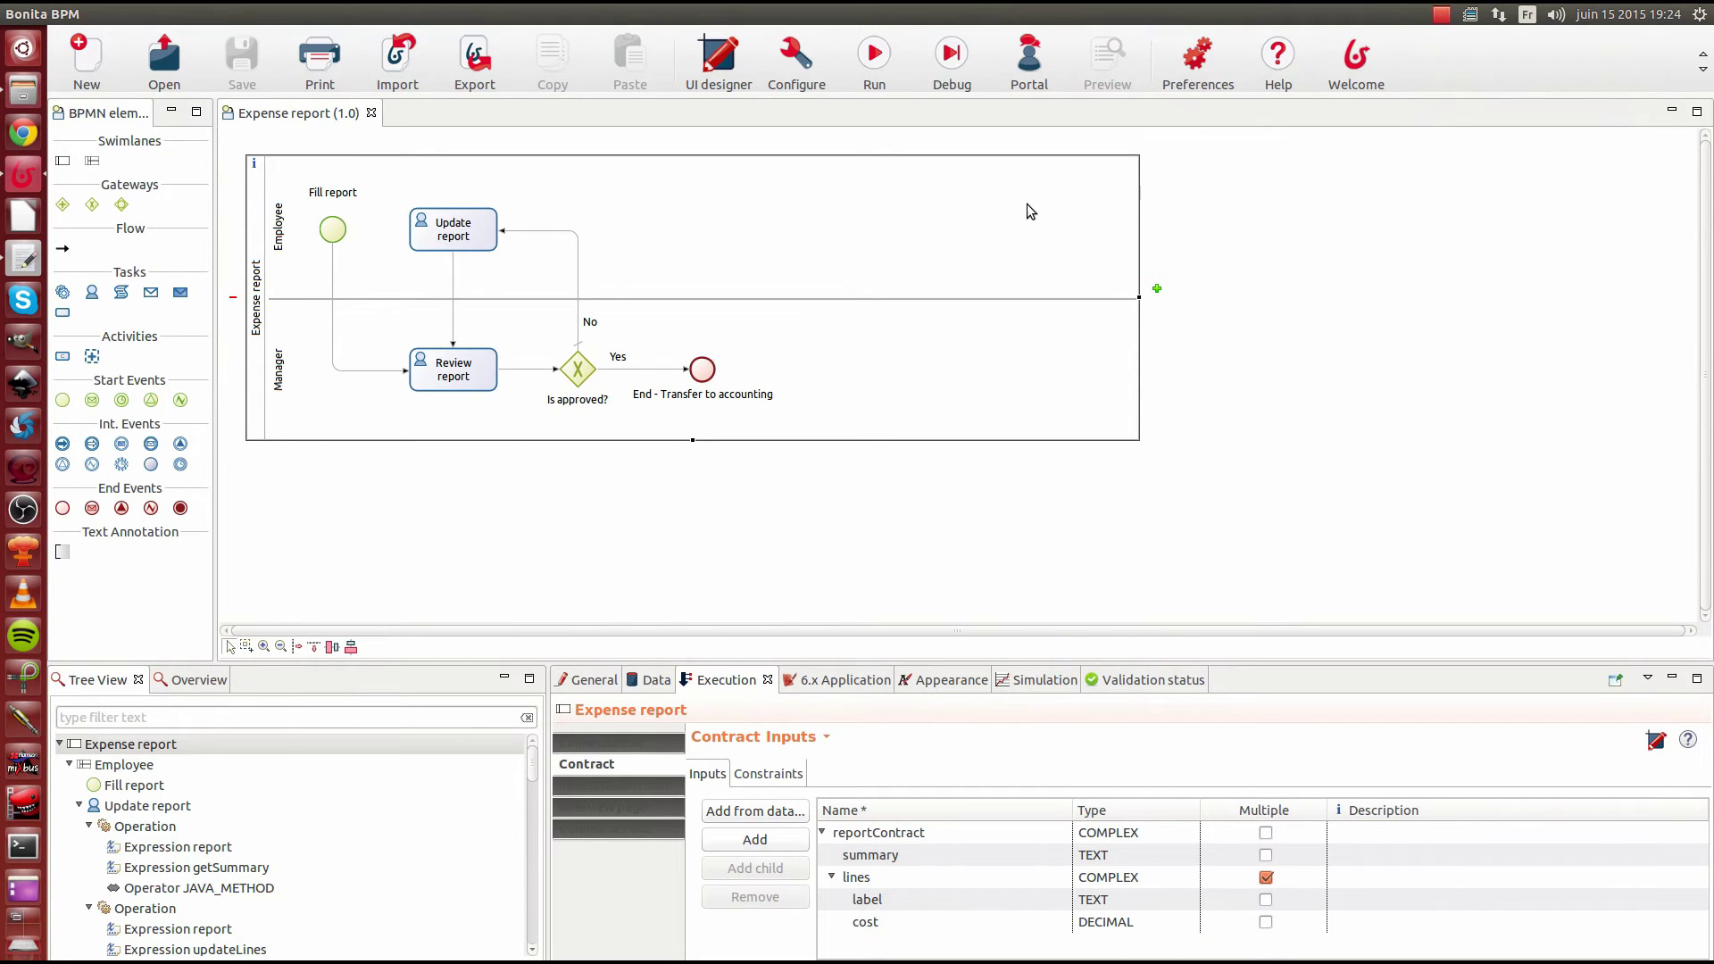
Open expenseReportCreateForm and select its Label/Cost container repeating over formInput.reportContract.lines
click(730, 79)
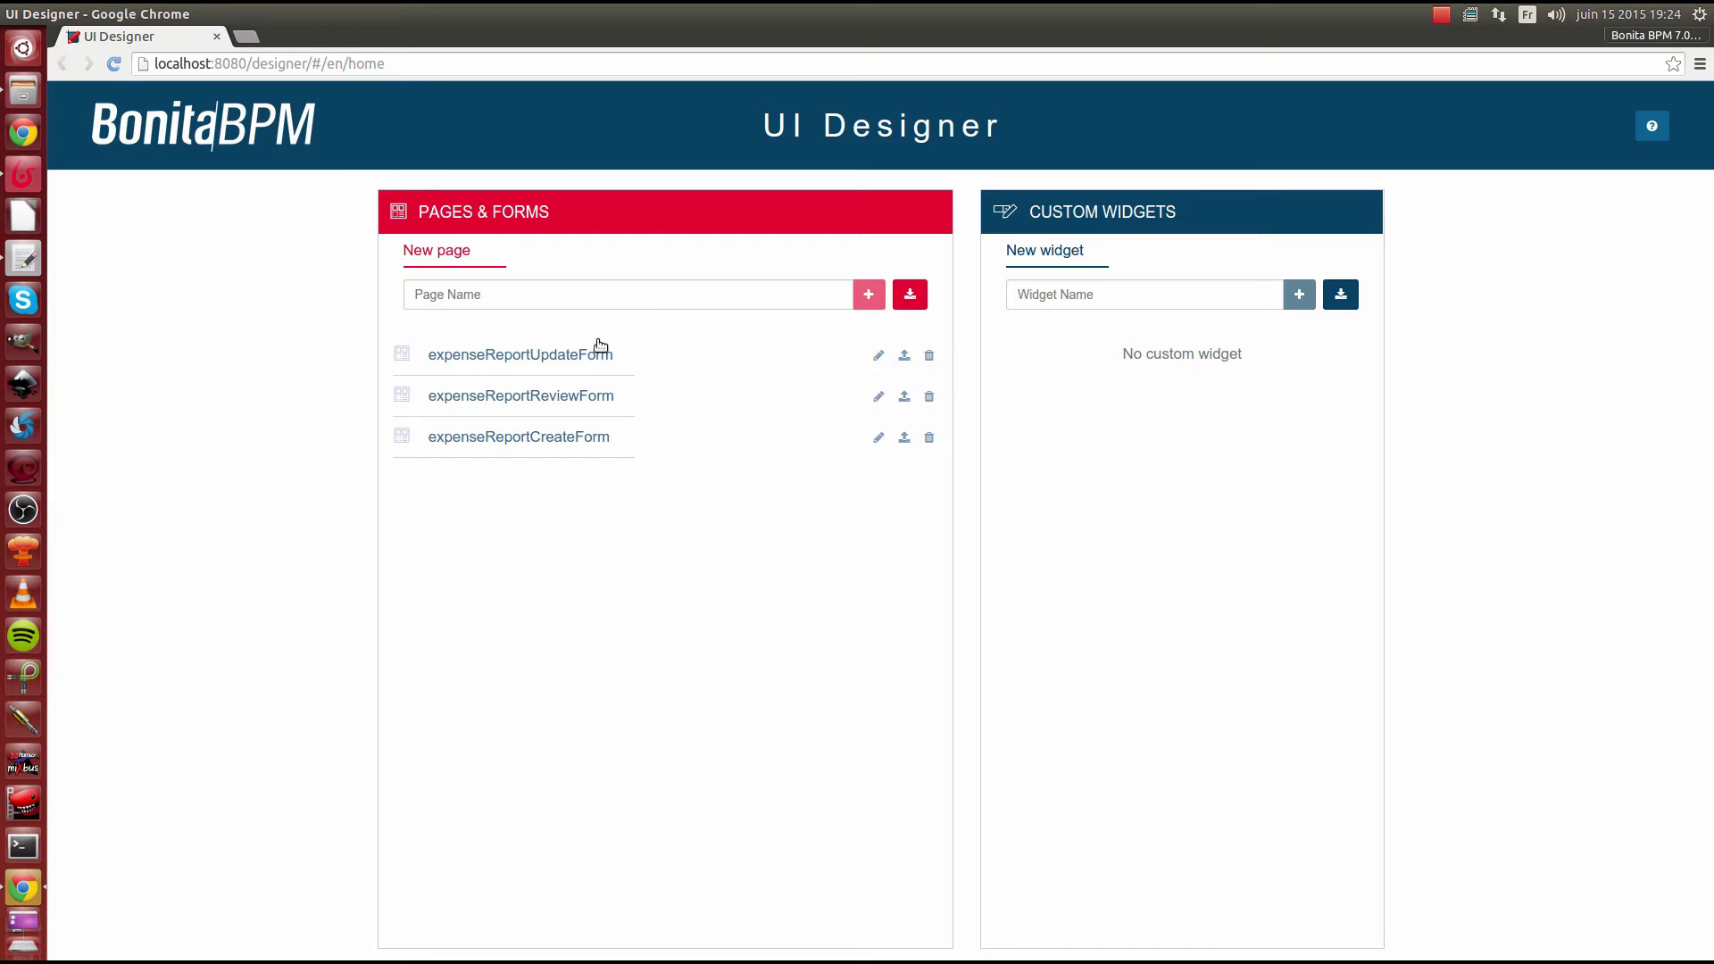
click(555, 440)
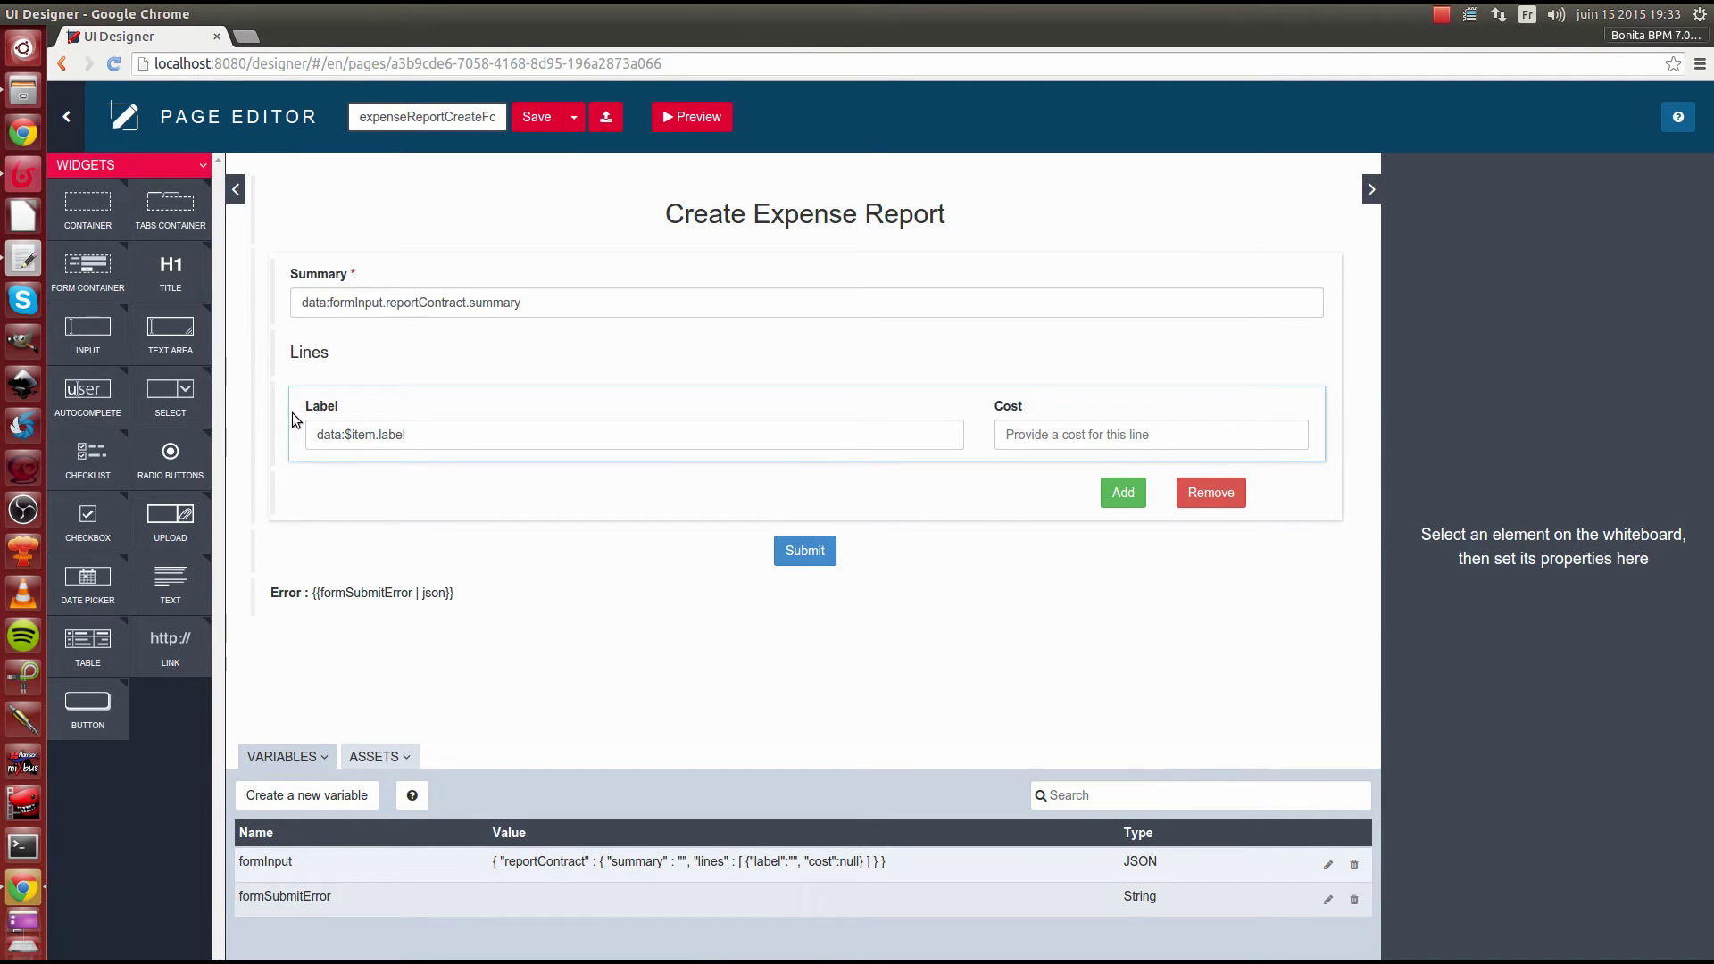
click(292, 412)
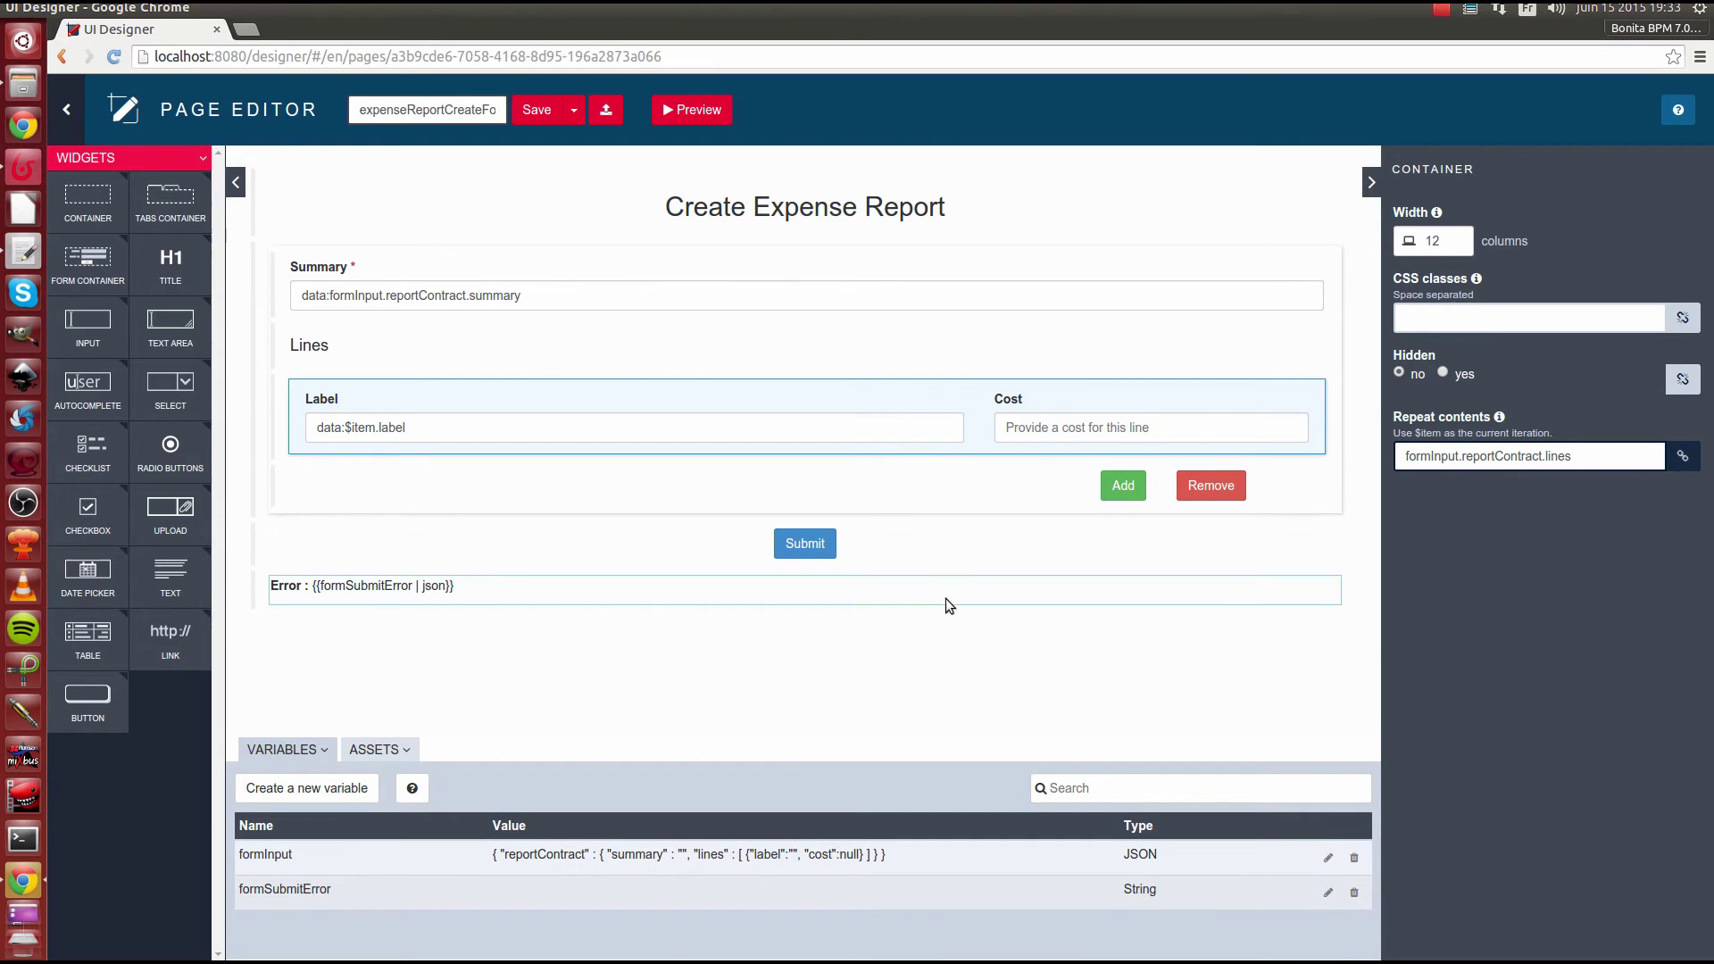
Preview the expense report form, add two extra expense lines, then return to the home list
click(672, 124)
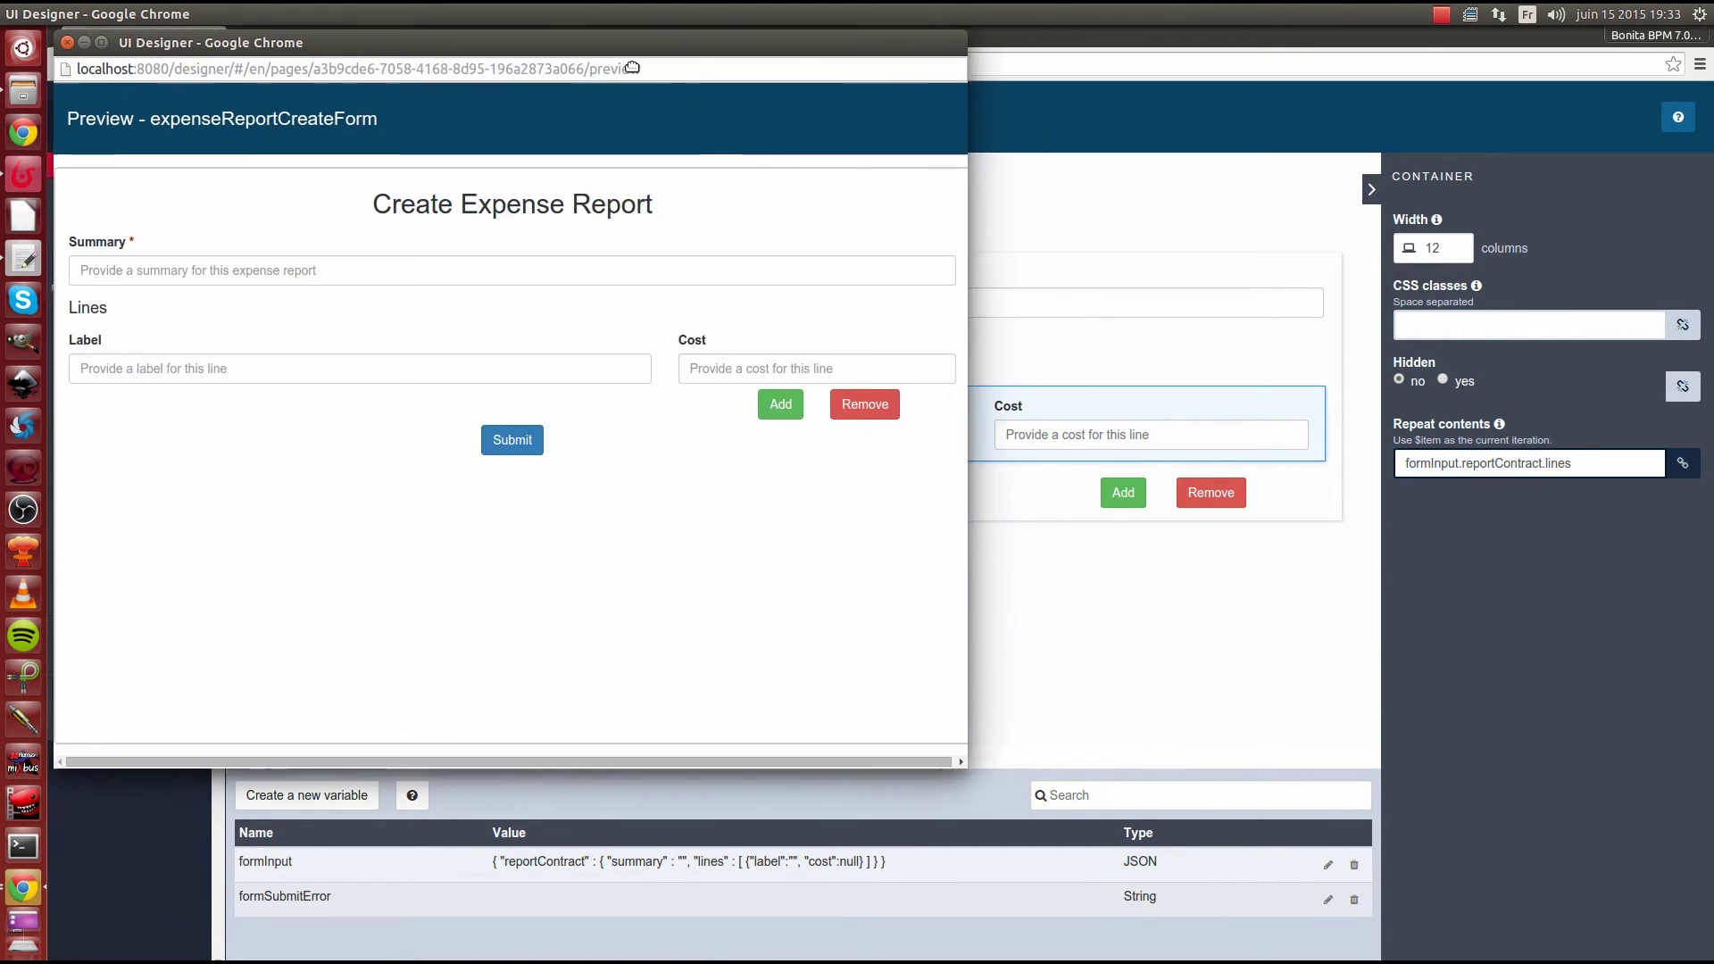
drag(632, 68, 811, 138)
click(959, 474)
click(959, 532)
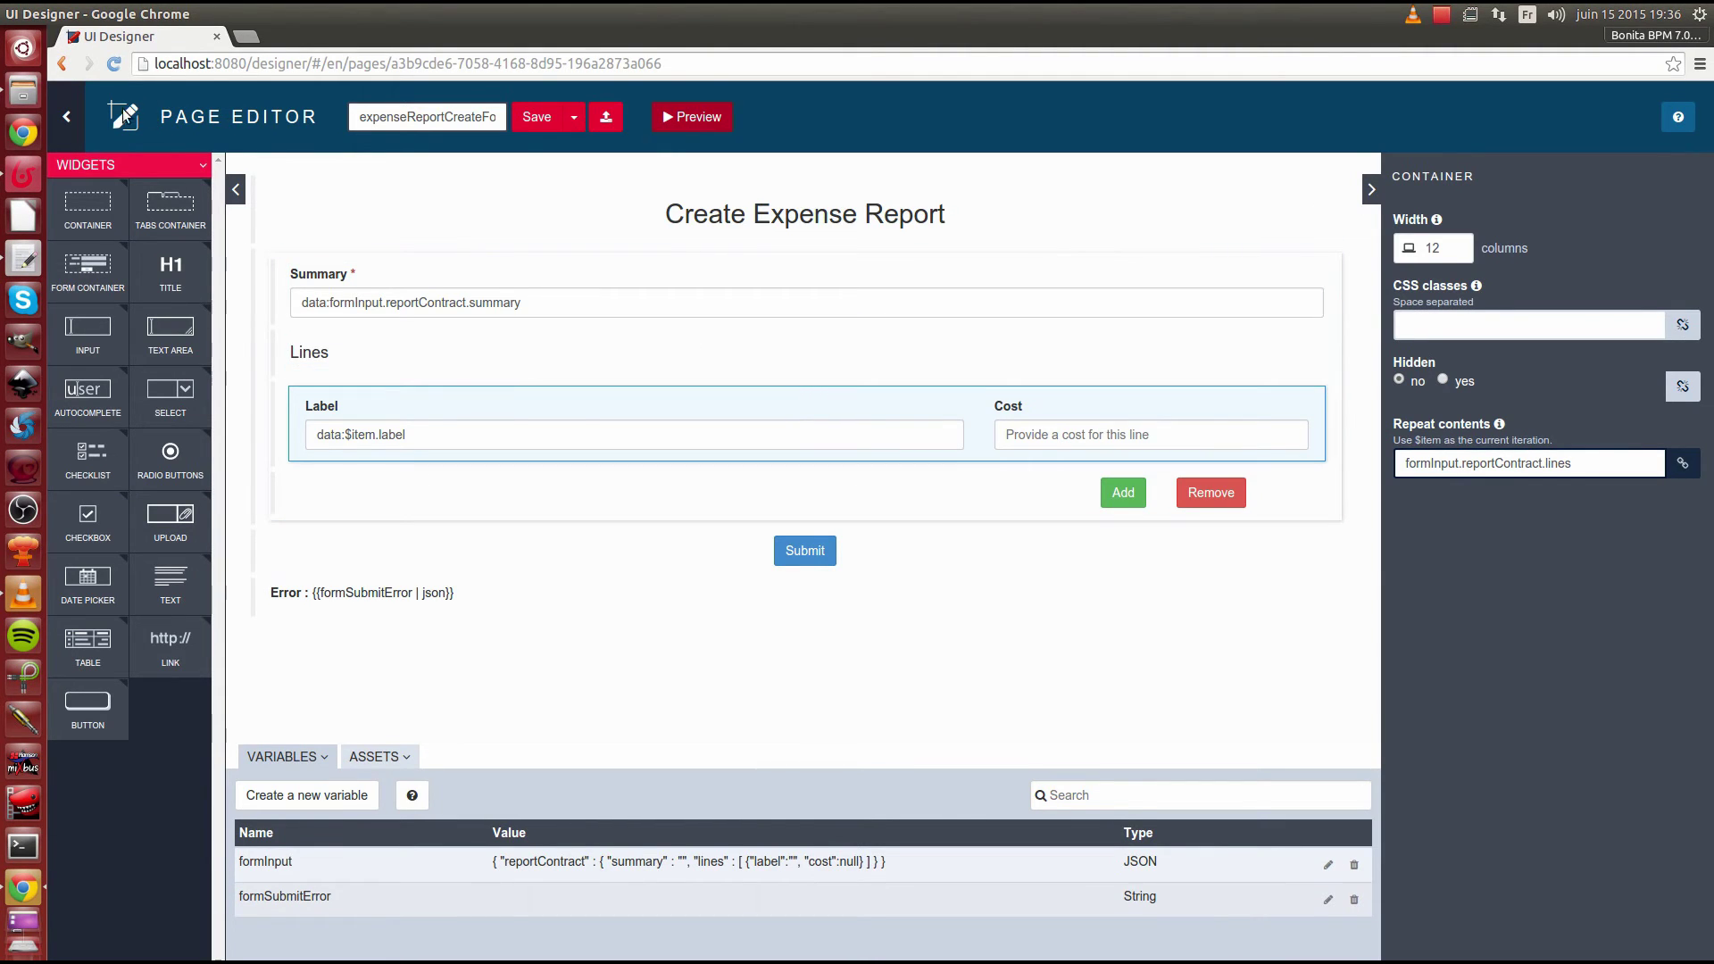
click(66, 116)
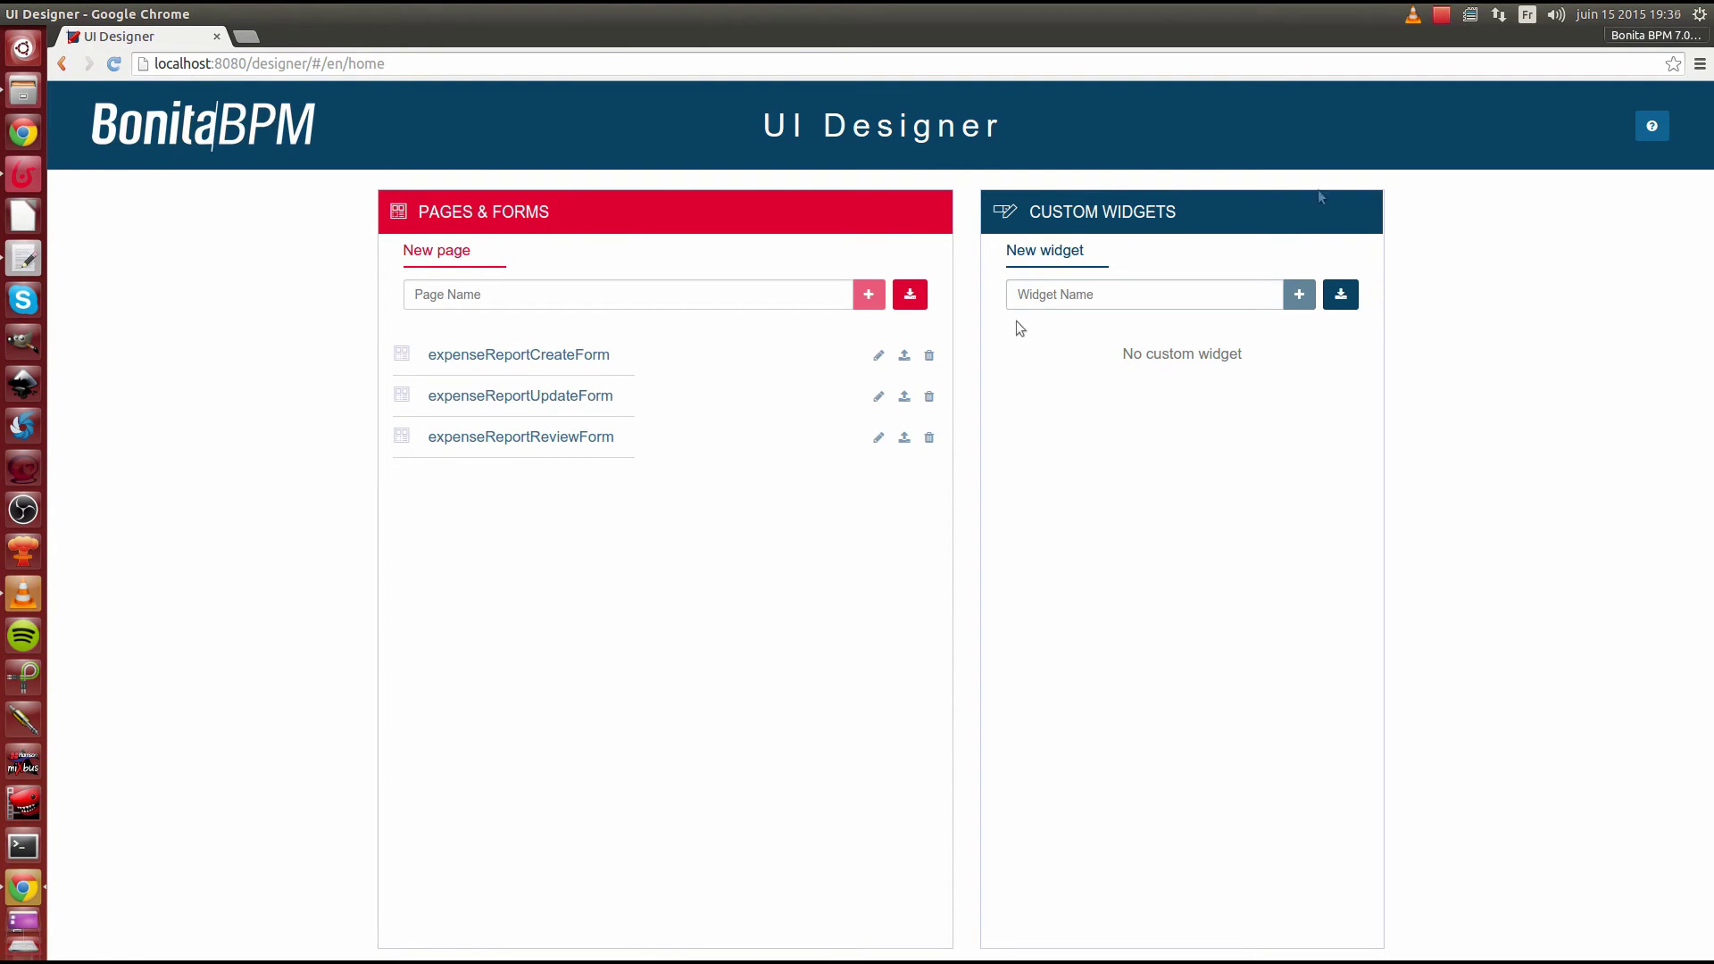
Create a custom widget named 'test', review it, and return to the UI Designer home
click(1022, 295)
text(test)
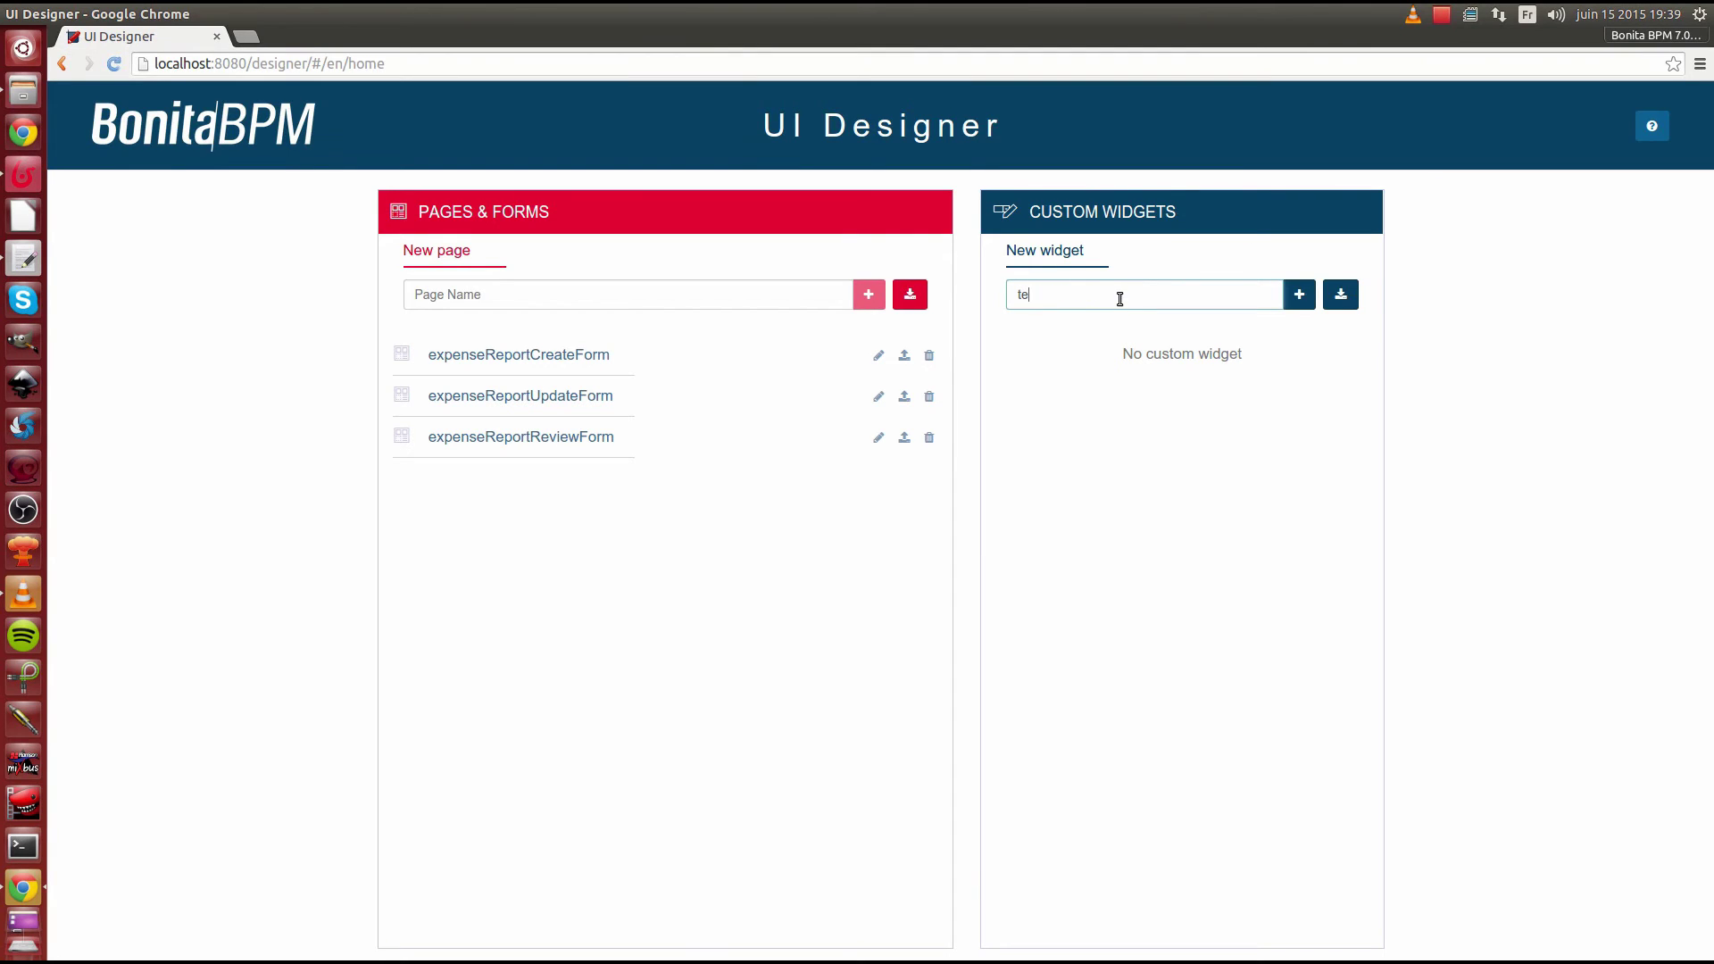
click(1299, 296)
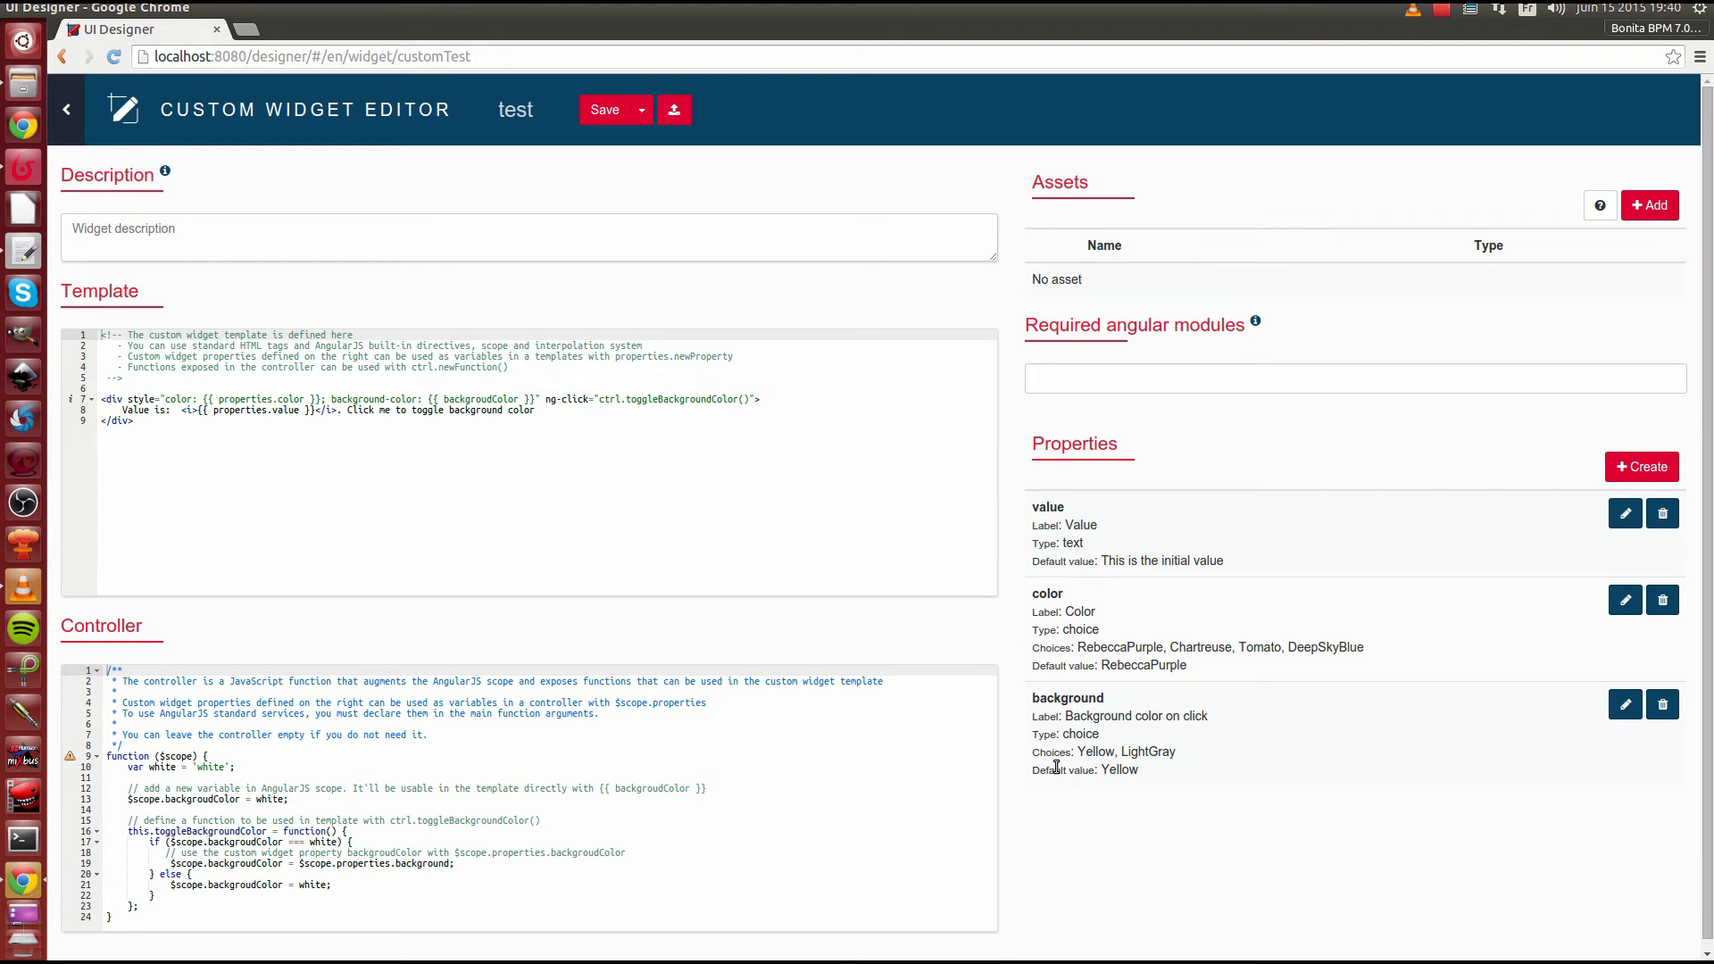
click(66, 116)
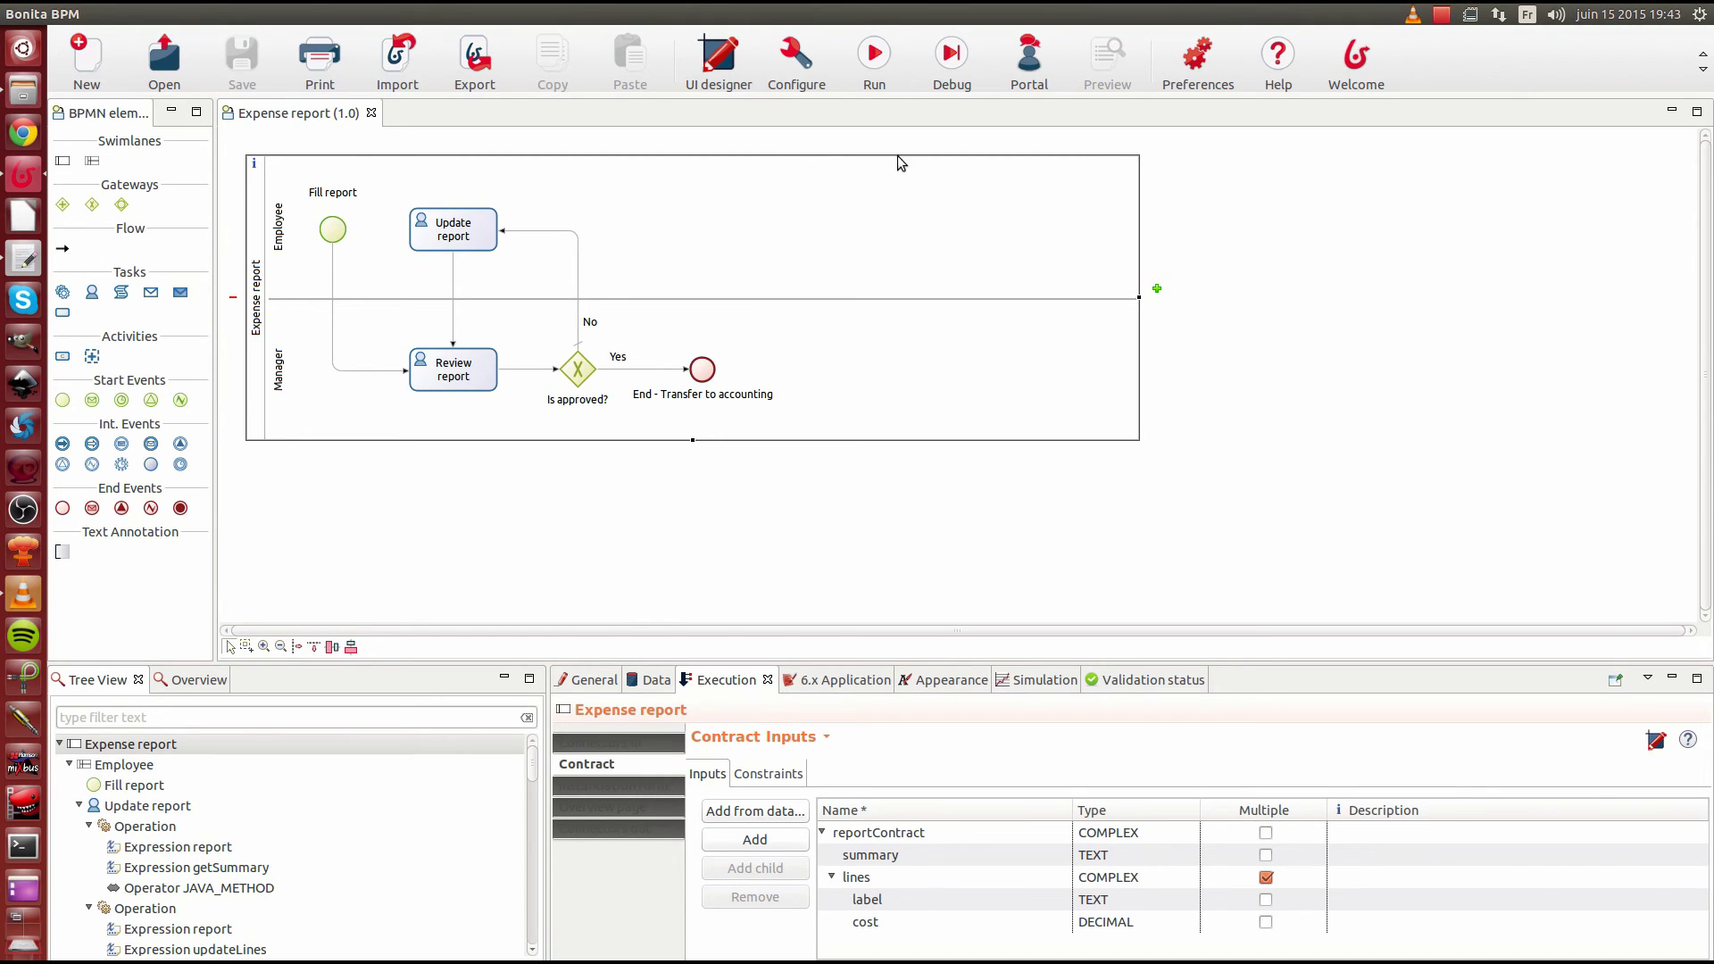
Run the Expense report process and enter summary 'Summary' with first line l1 costing 1
click(884, 71)
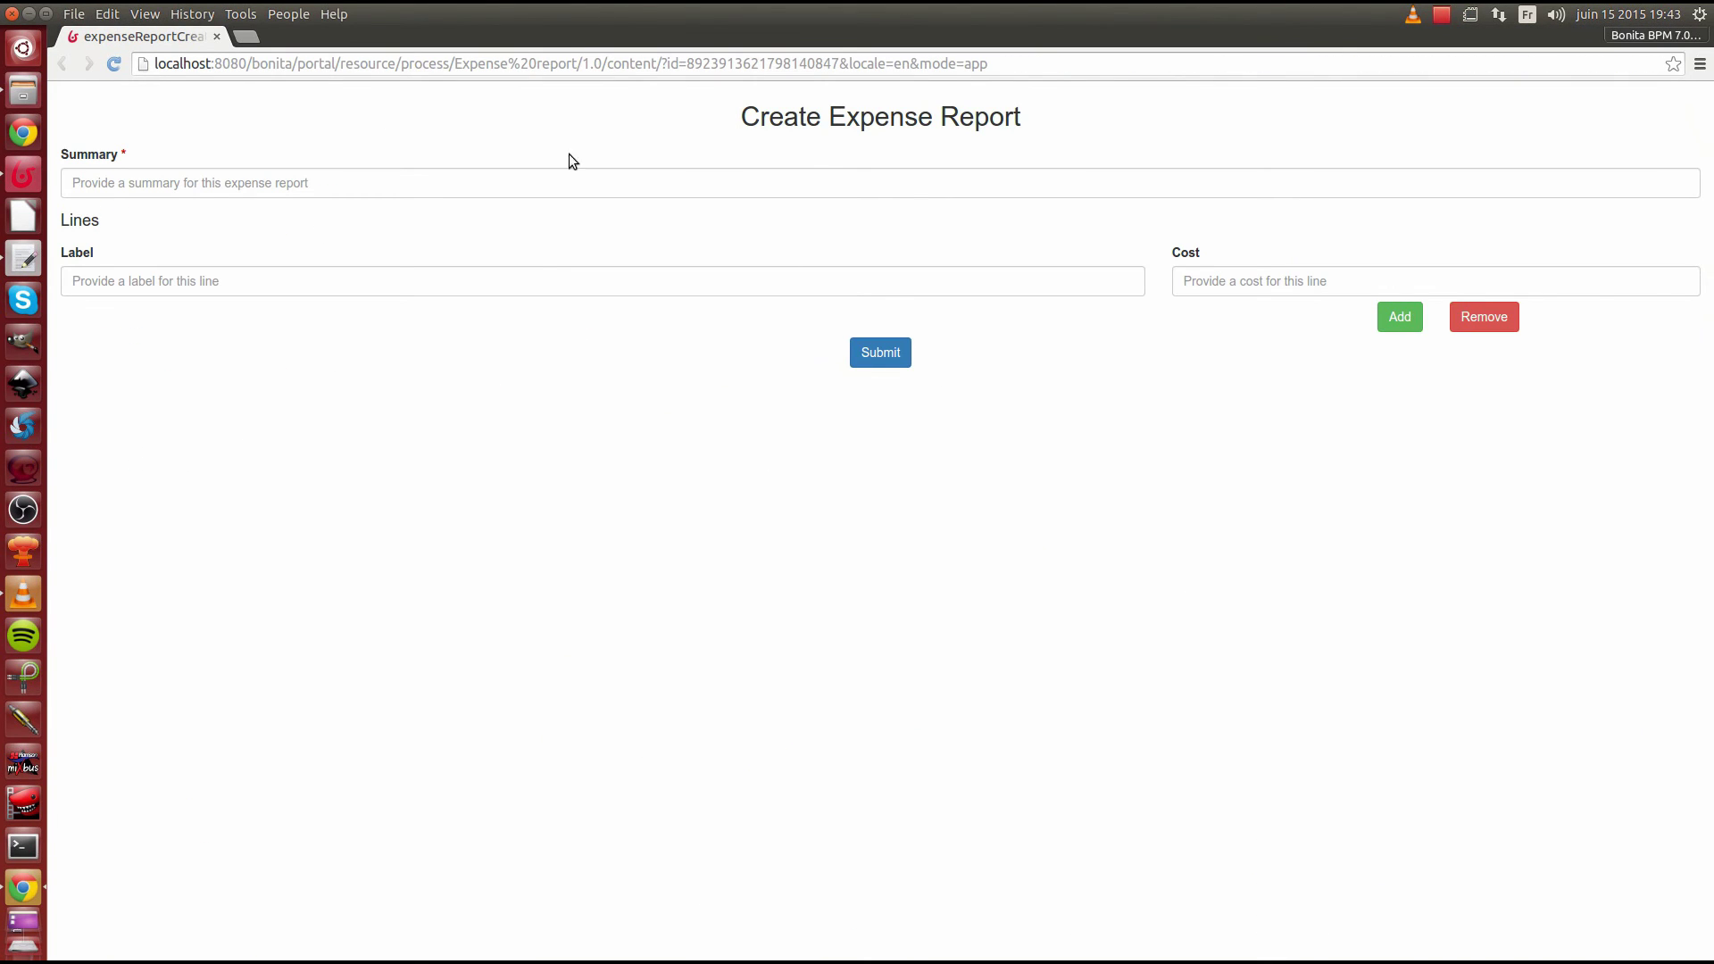
click(265, 187)
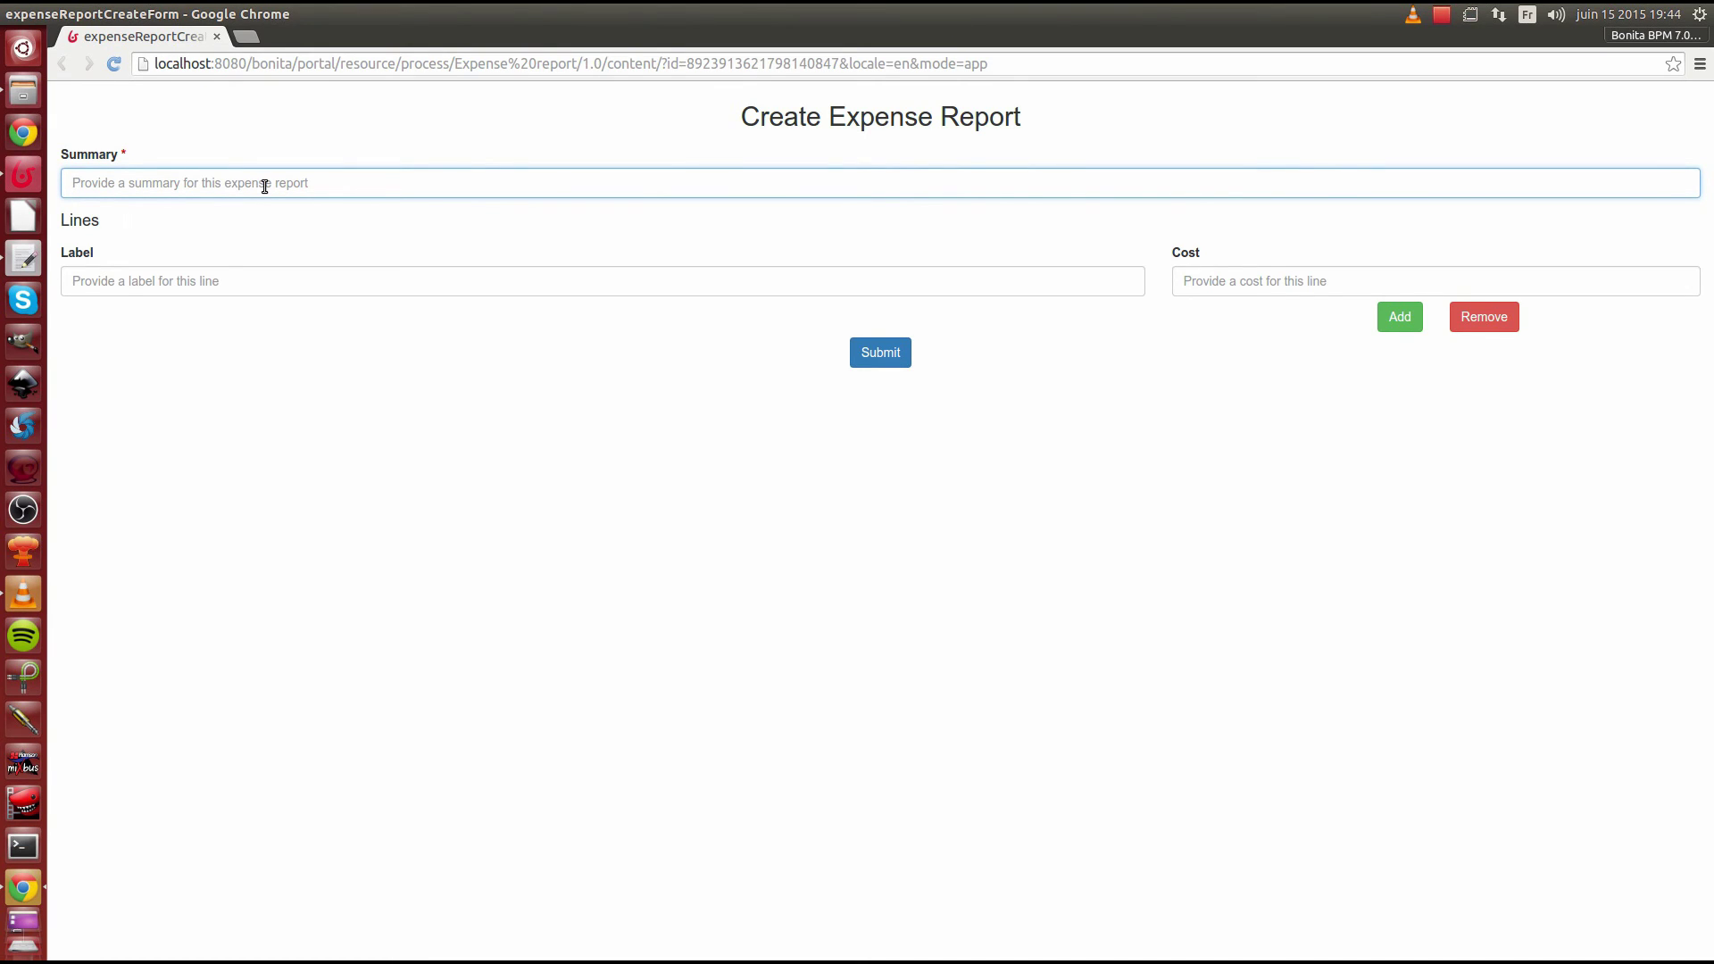
text(Summary)
key(Tab)
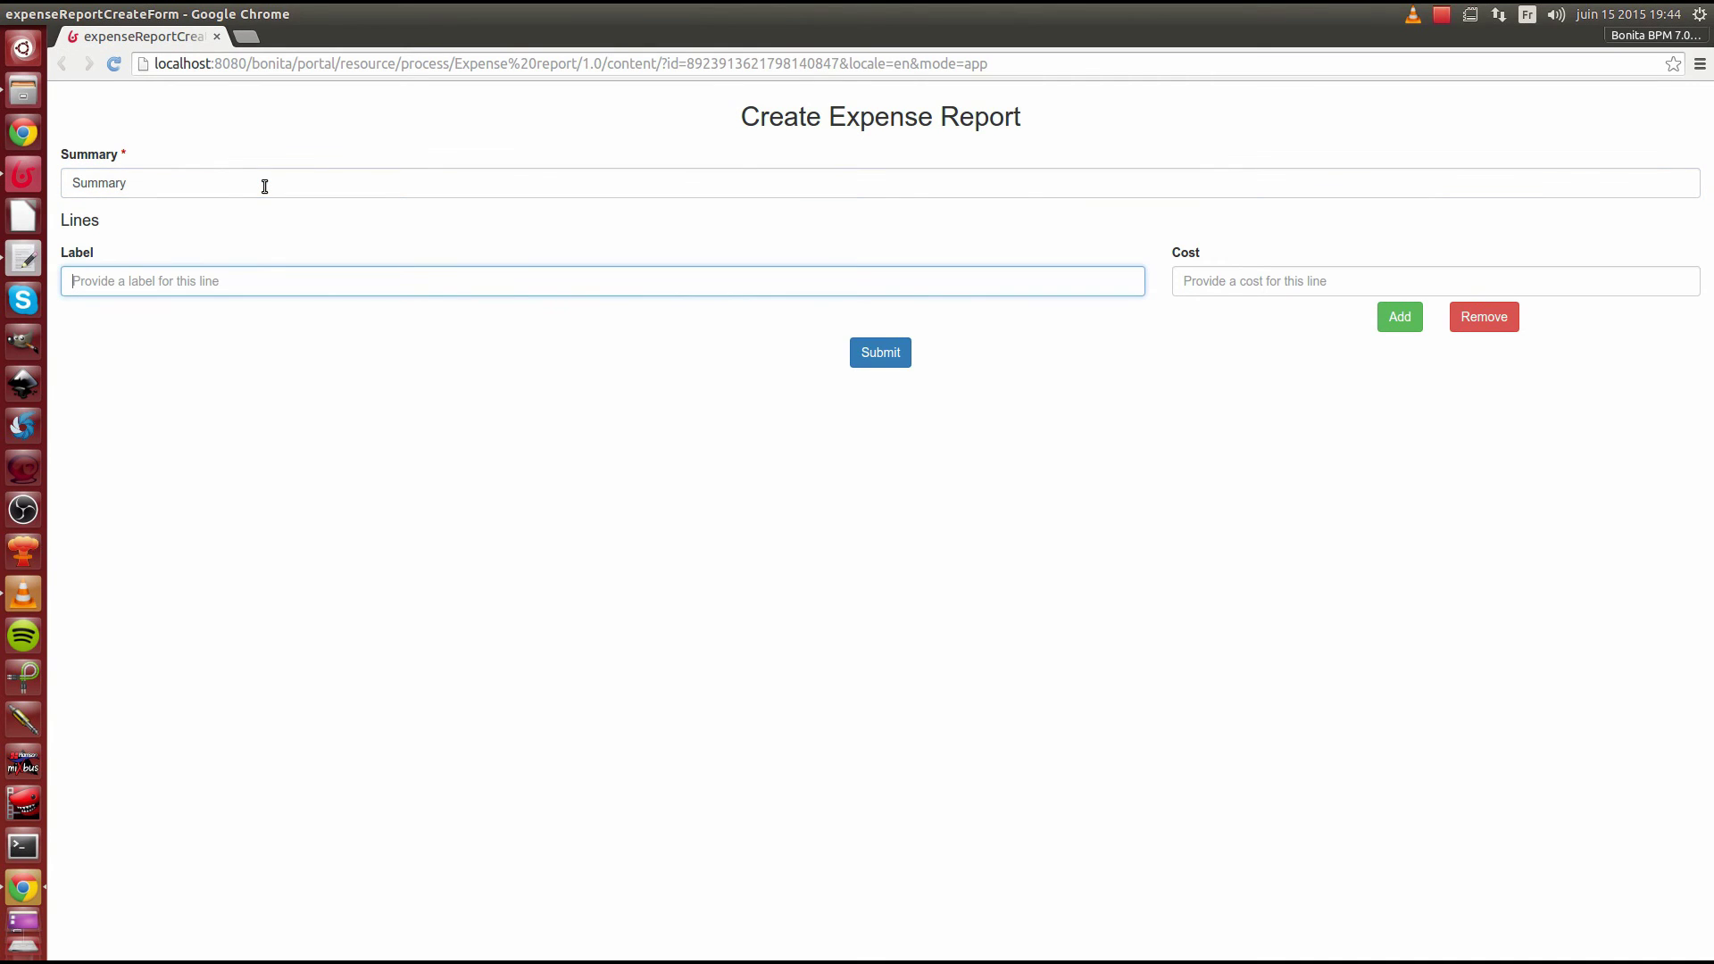
text(l1)
key(Tab)
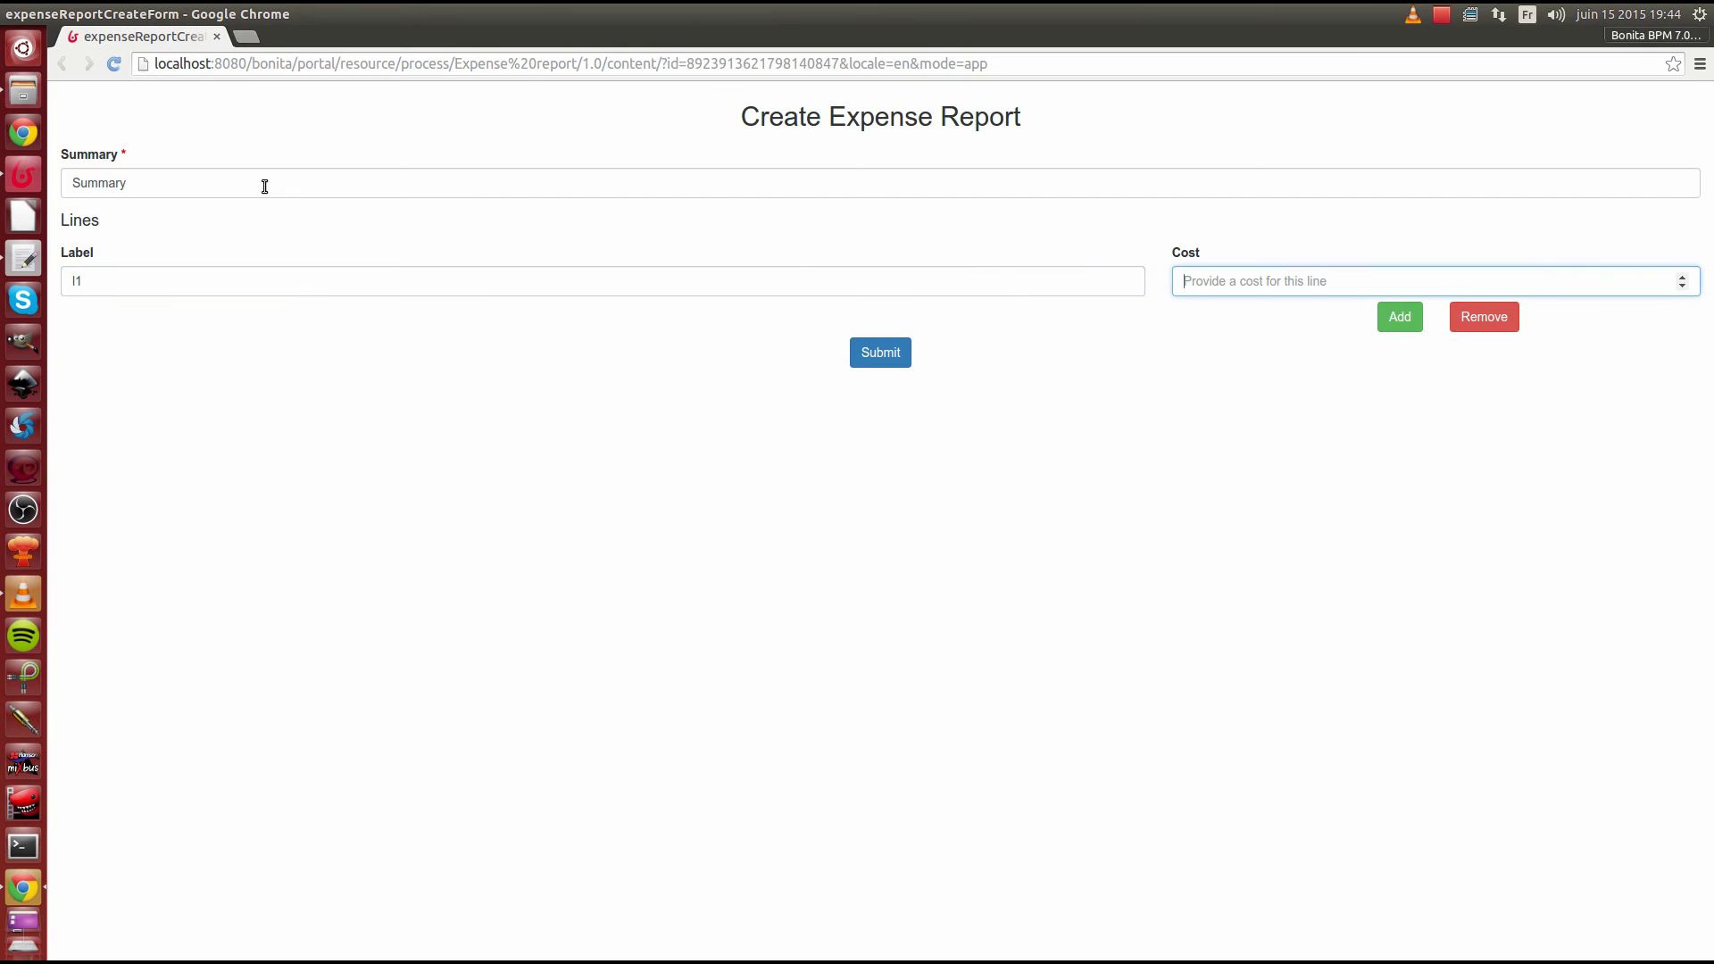
text(1)
Add a second line l2 costing 2 and submit the expense report
click(1406, 323)
click(336, 348)
text(l2)
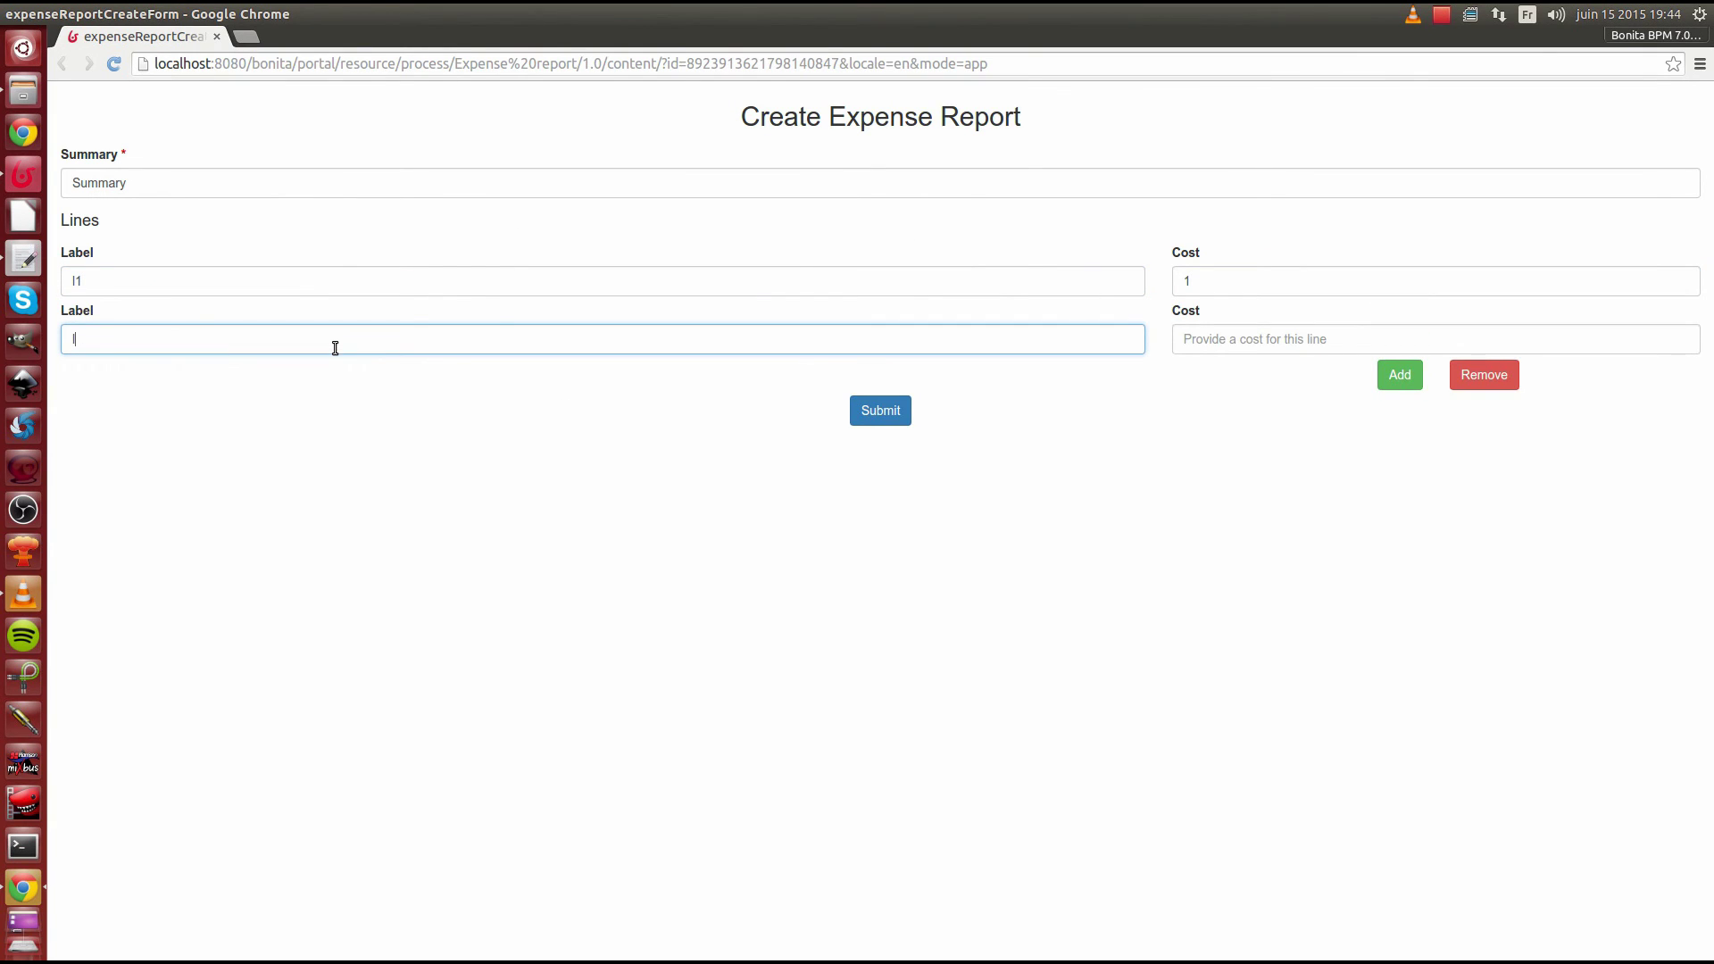
key(Tab)
text(2)
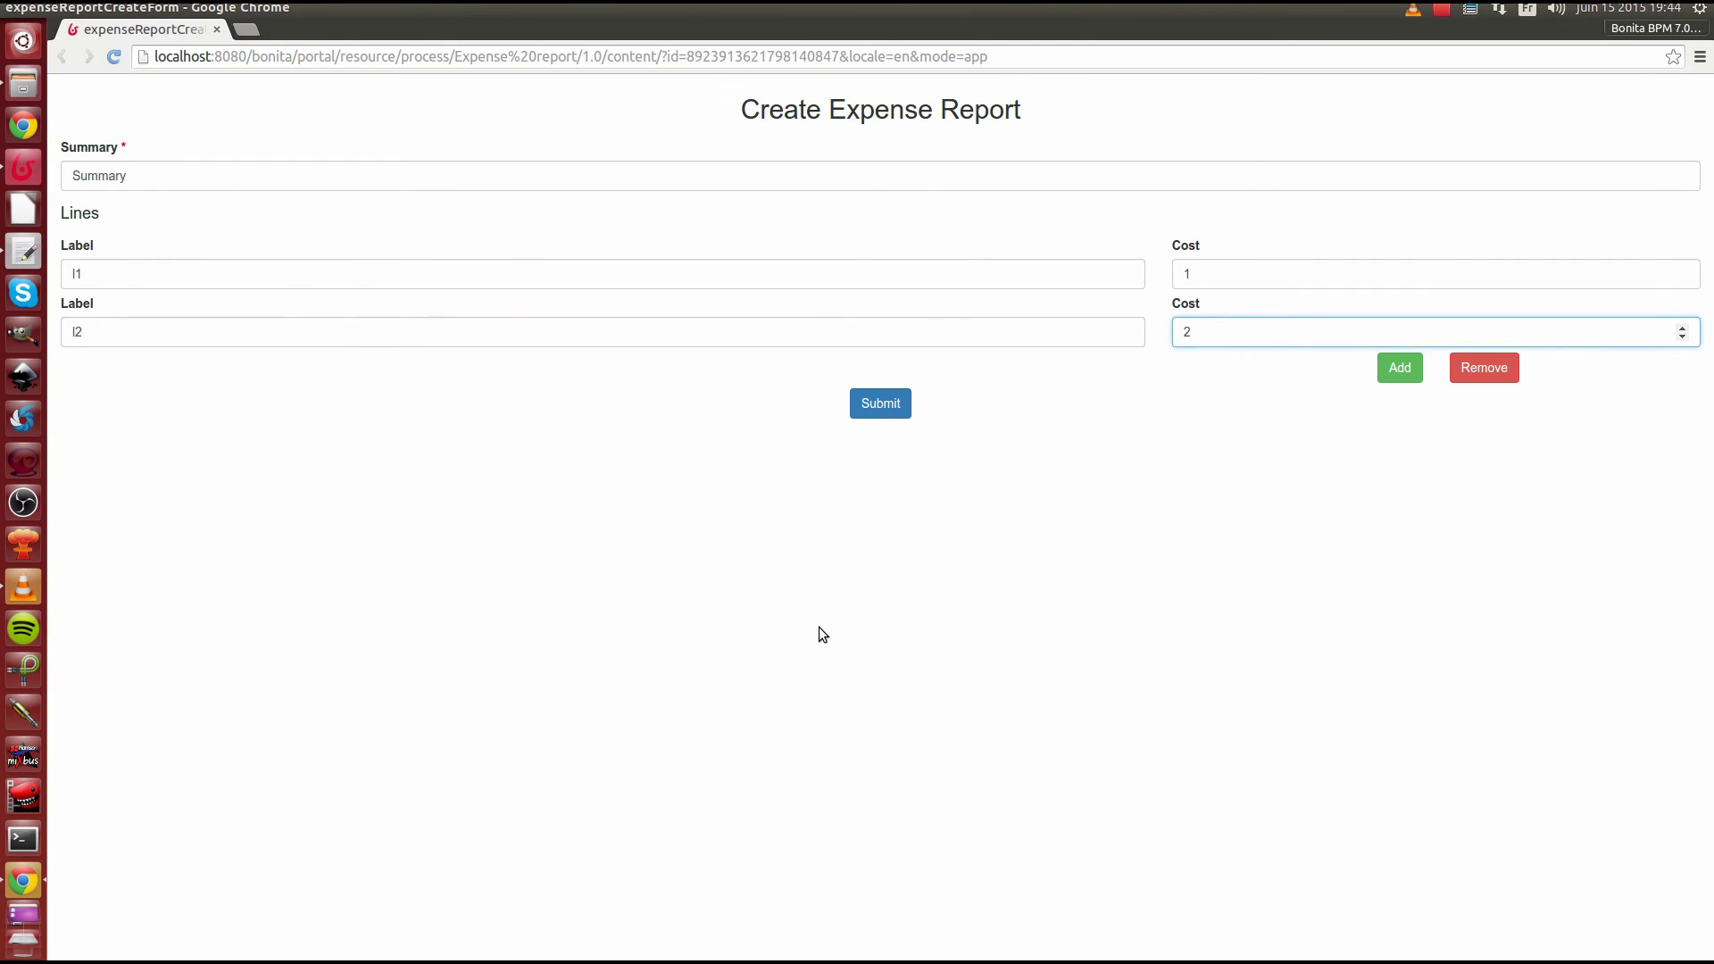
click(893, 421)
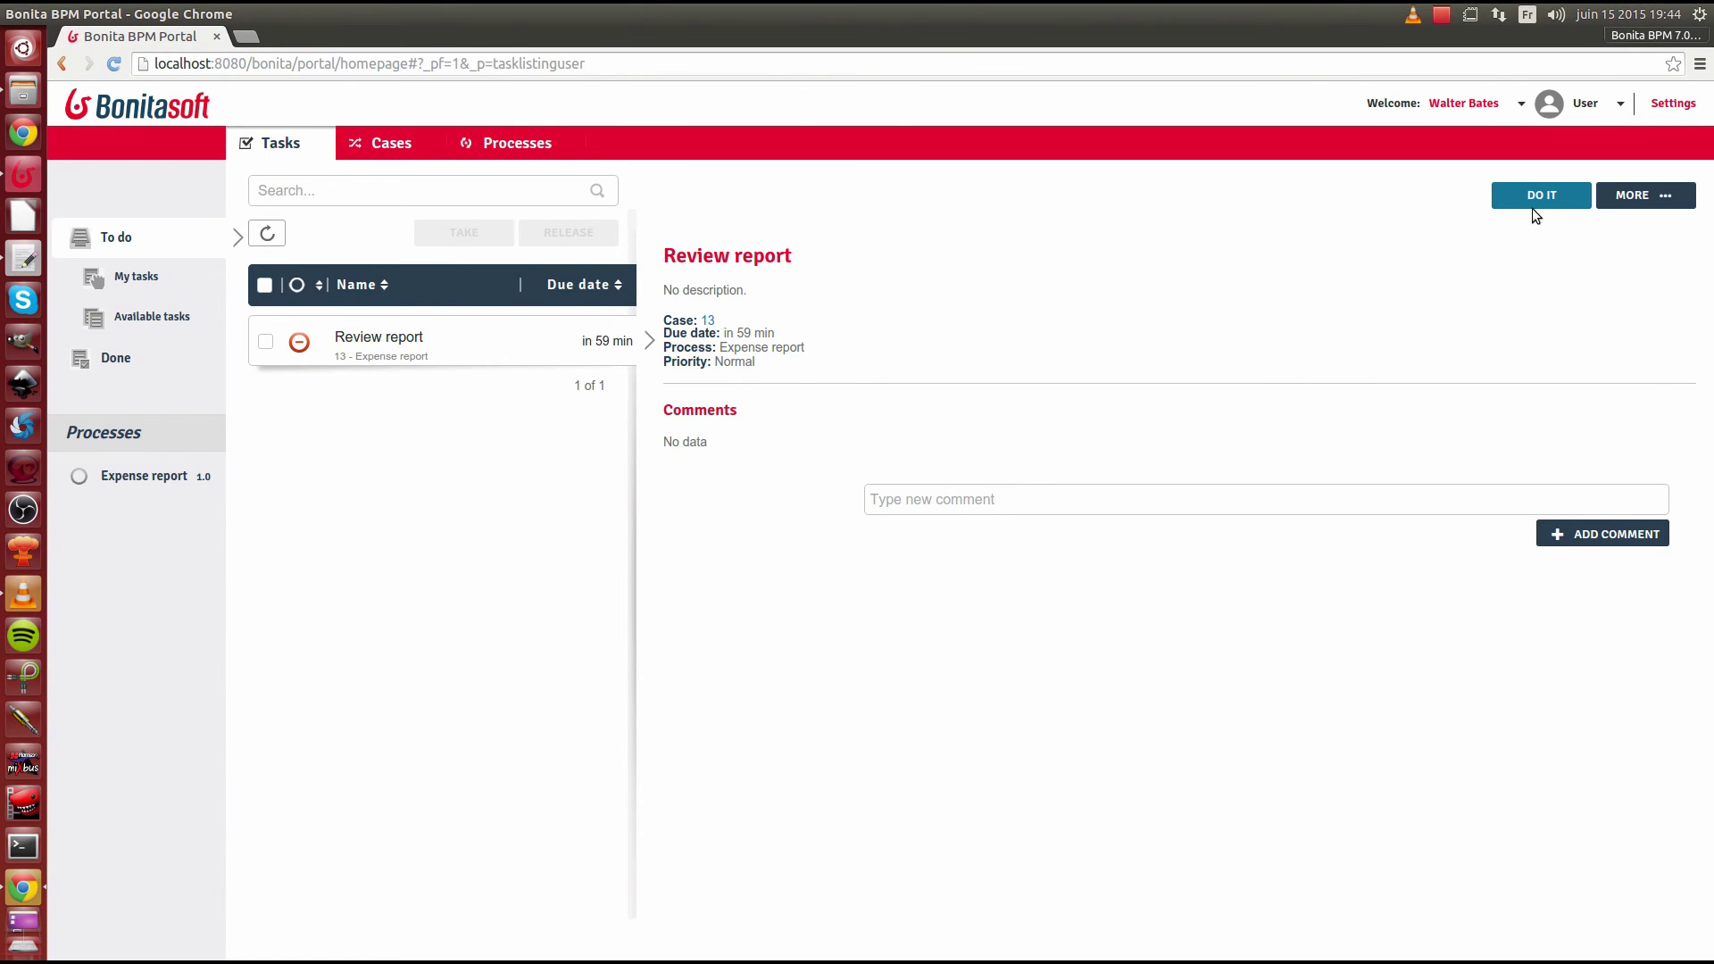
Open the Review report task, comment 'ok', and accept the expense report
click(1533, 206)
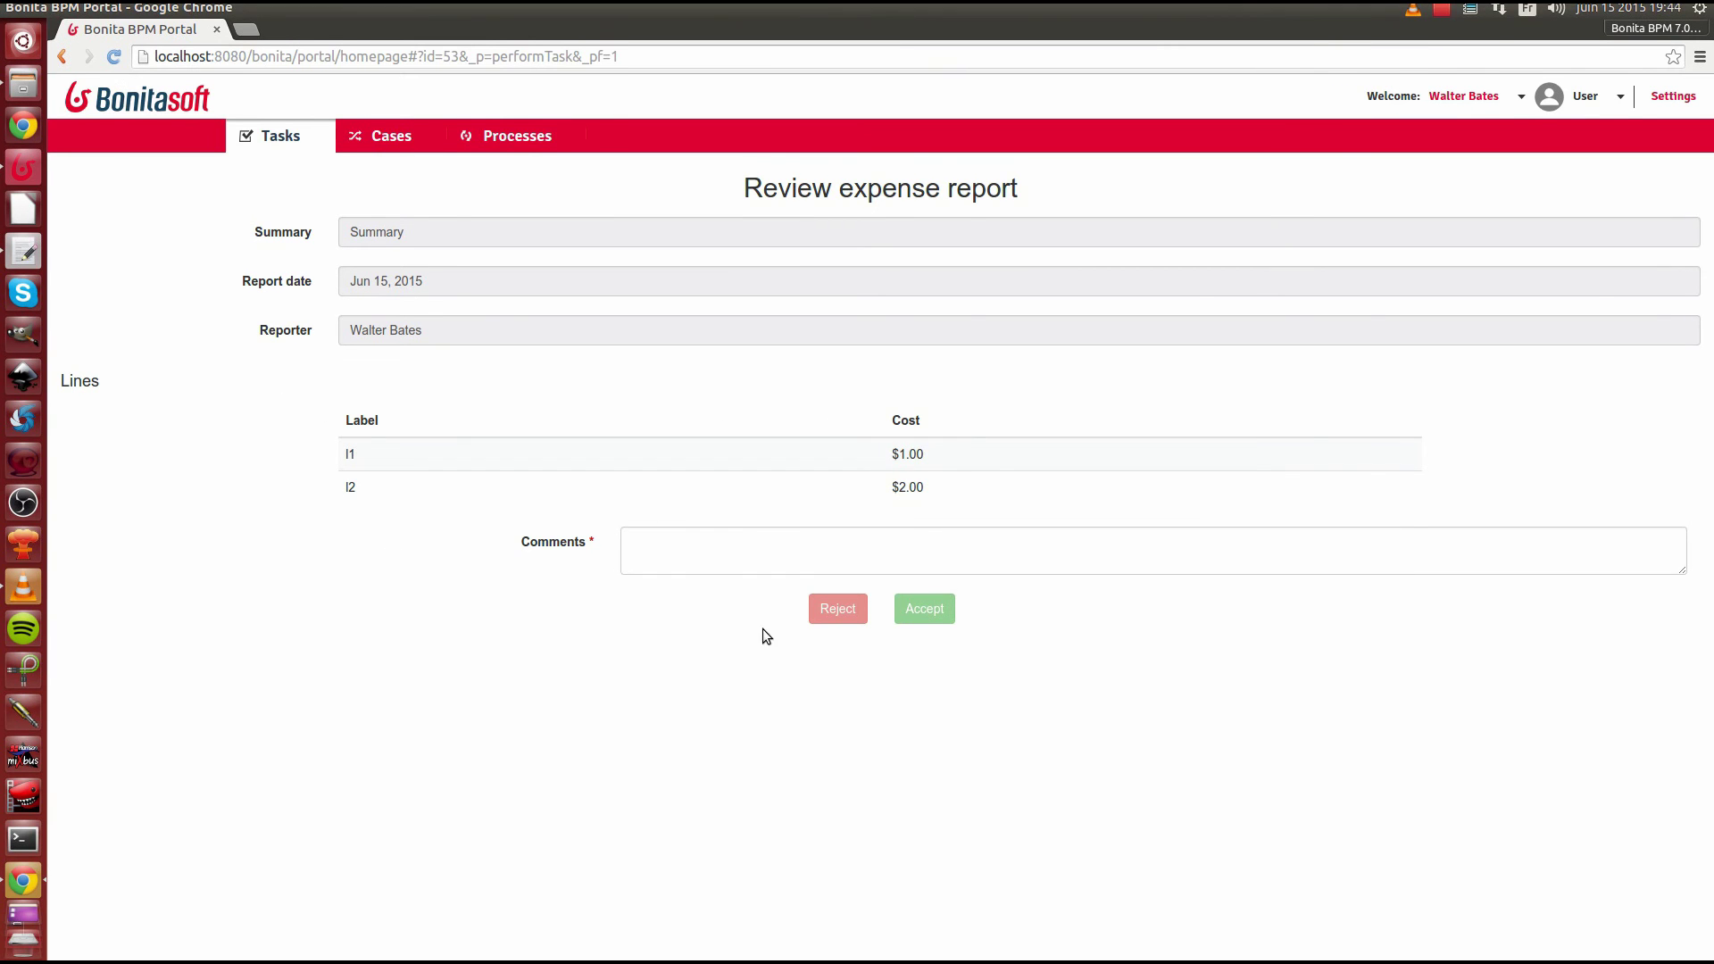
click(691, 552)
text(ok)
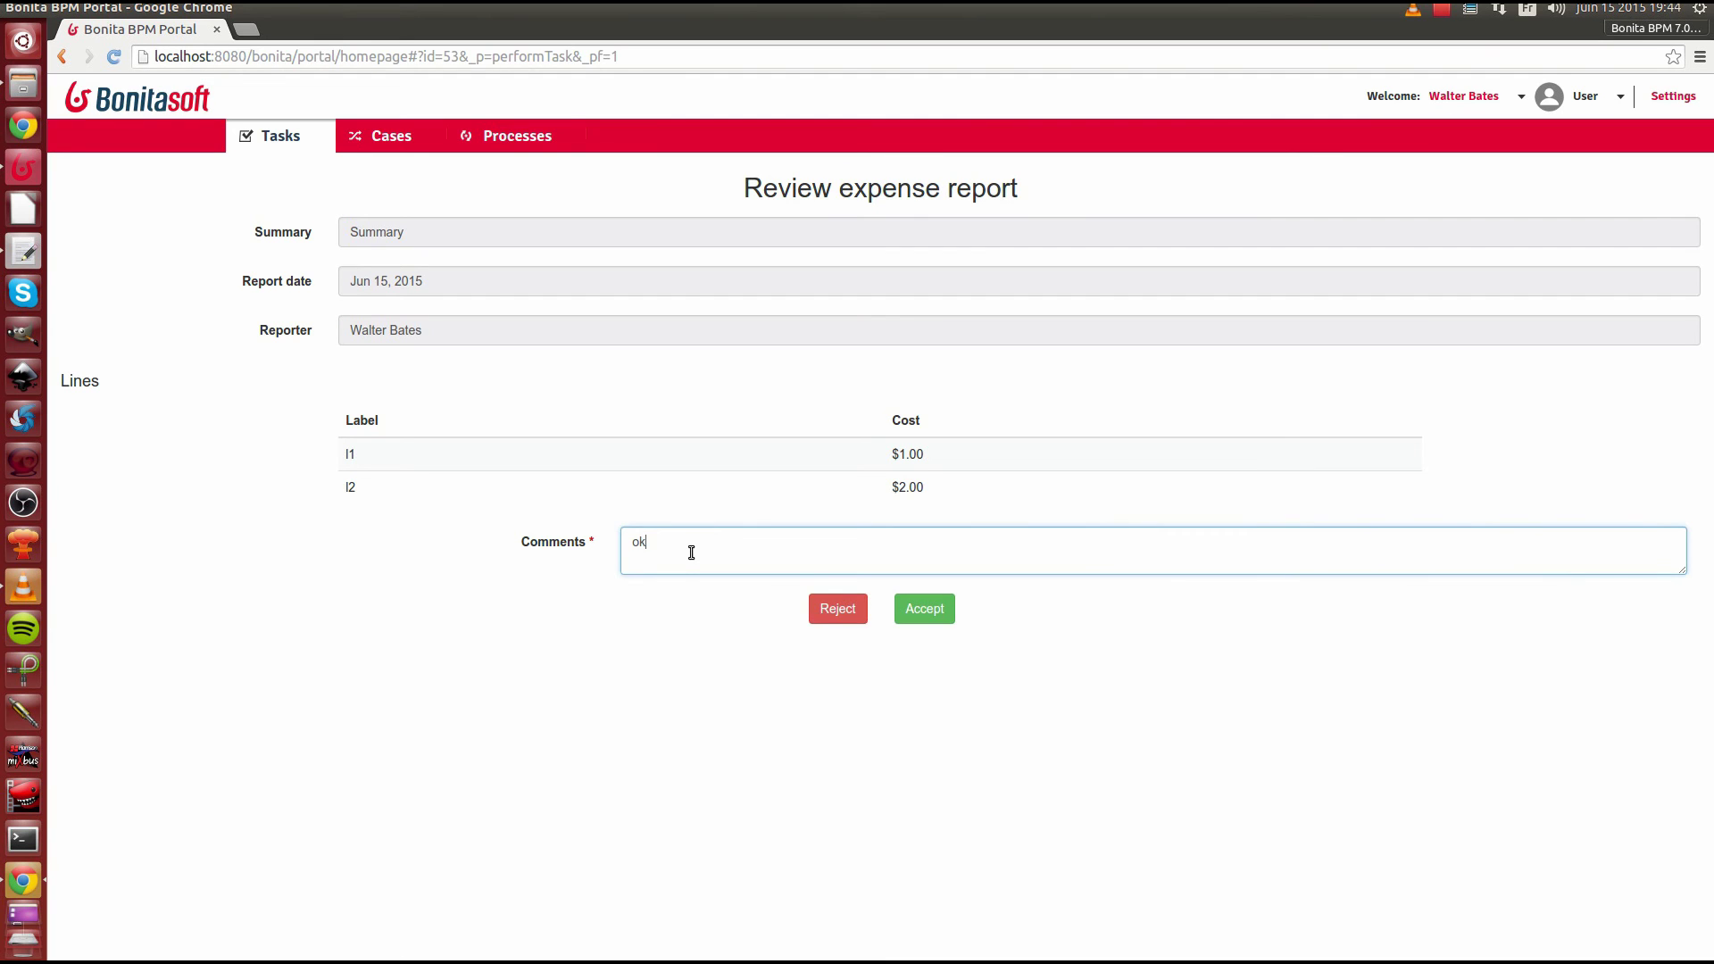
click(920, 610)
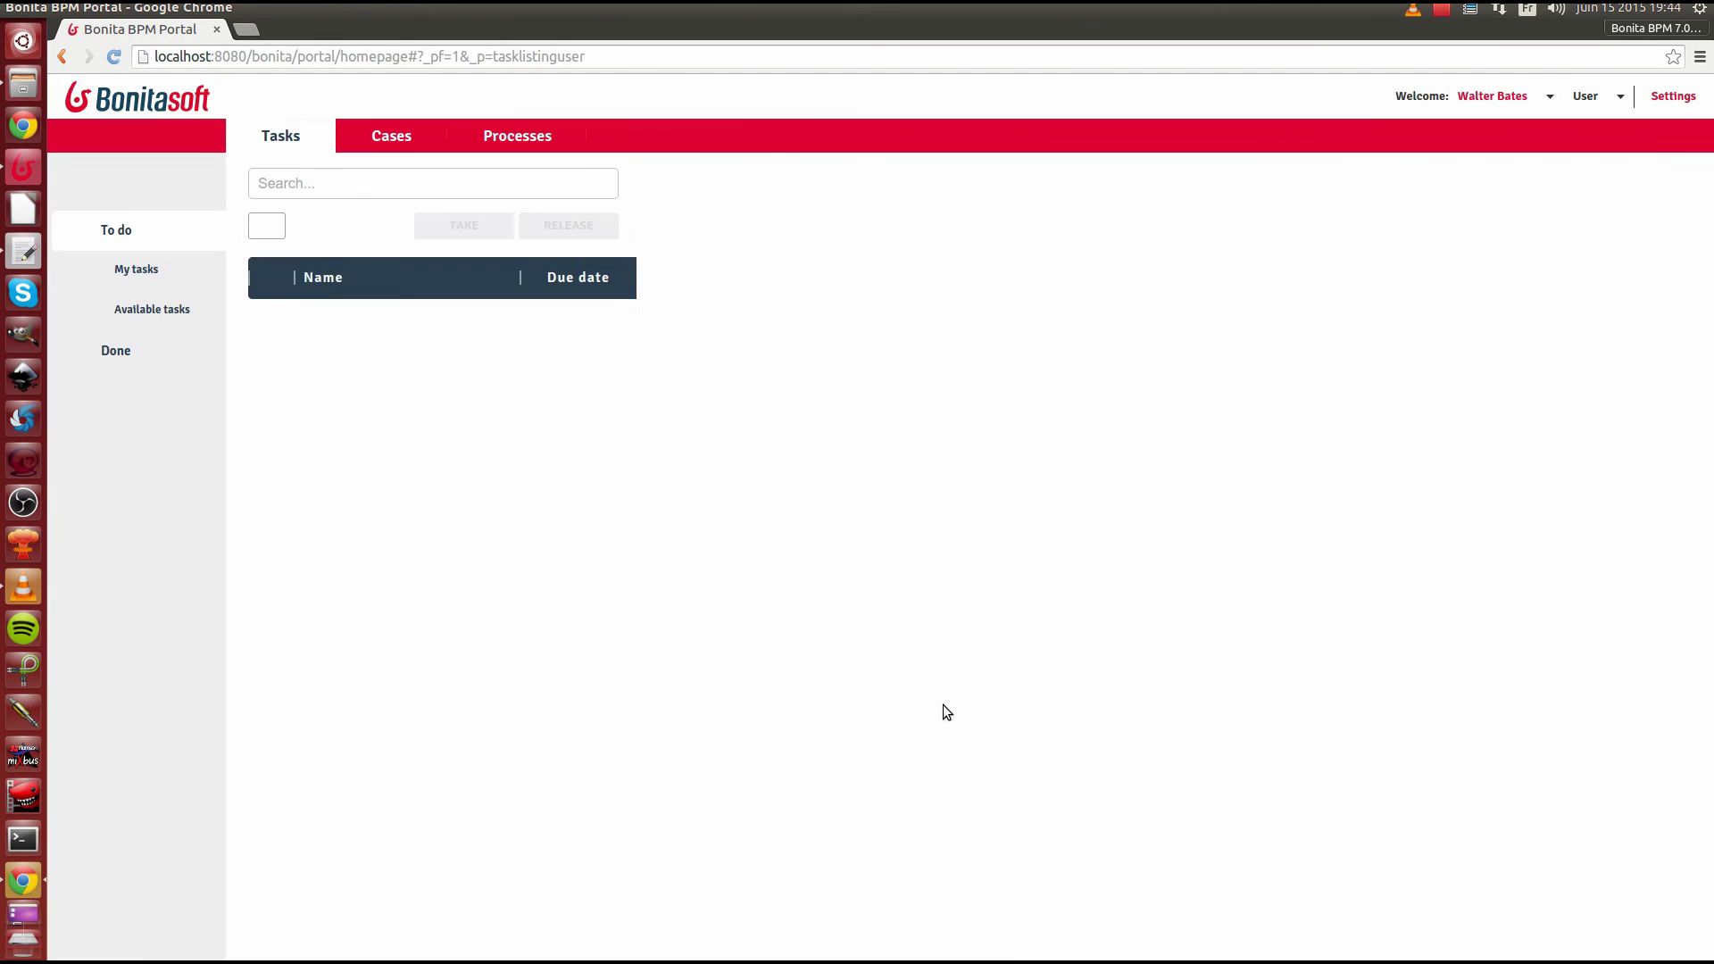